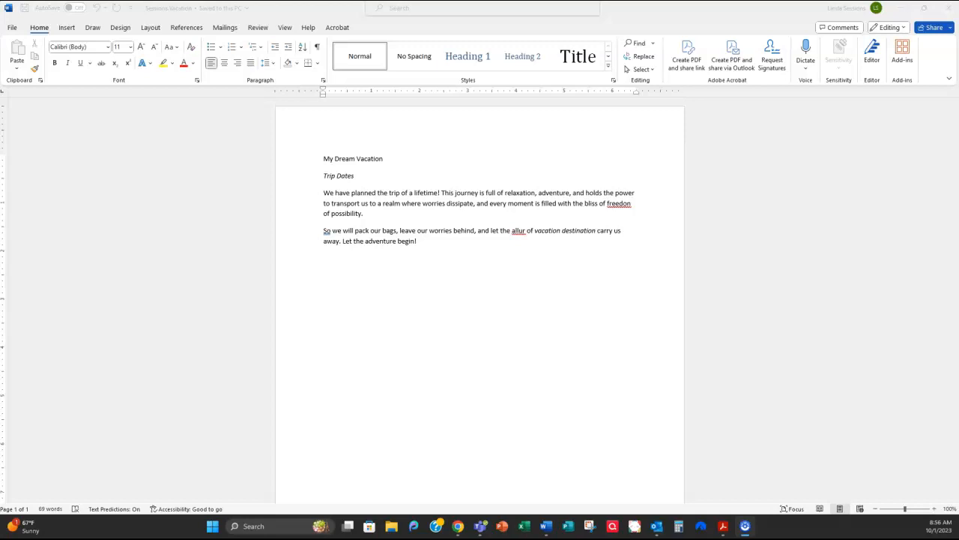
# Review the Dream Vacation project instructions on downloading and saving the starter file and applying the No Spacing style
pyautogui.moveTo(958, 66); pyautogui.dragTo(572, 14)
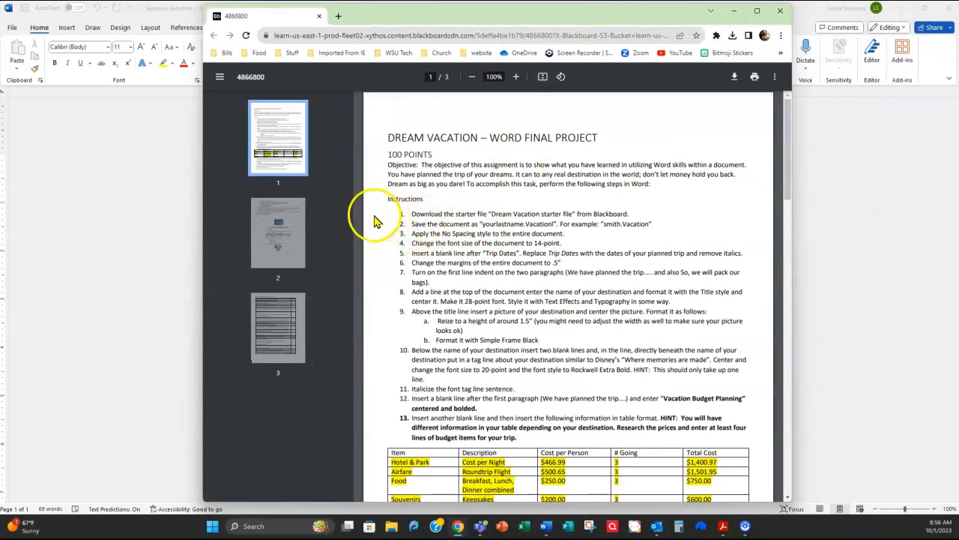
pyautogui.moveTo(412, 213); pyautogui.dragTo(645, 221)
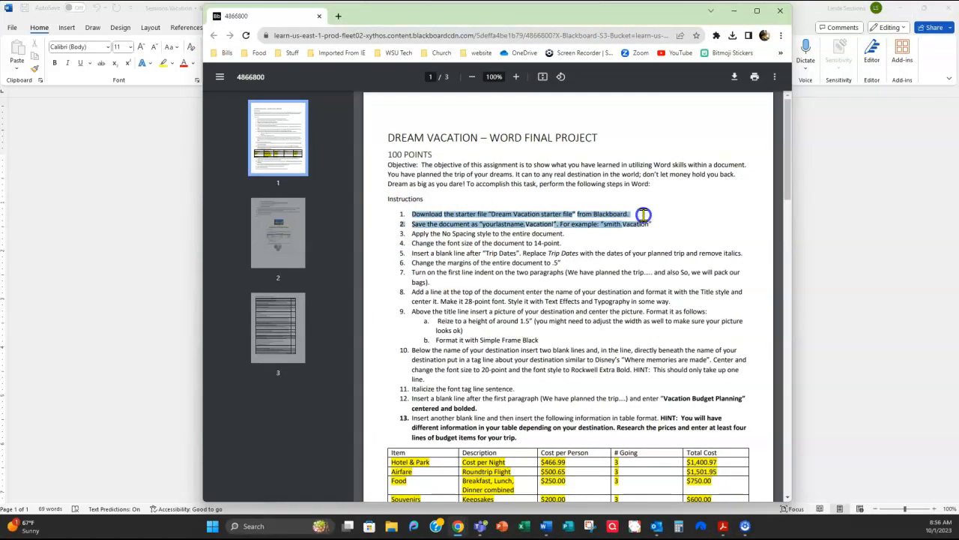
pyautogui.click(613, 247)
pyautogui.moveTo(410, 234); pyautogui.dragTo(571, 234)
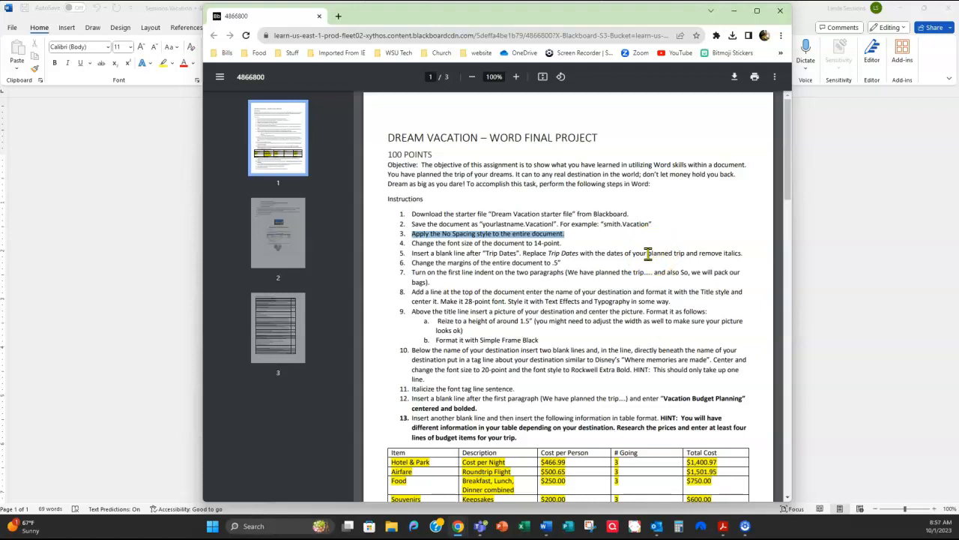
pyautogui.click(451, 13)
pyautogui.moveTo(452, 15); pyautogui.dragTo(958, 135)
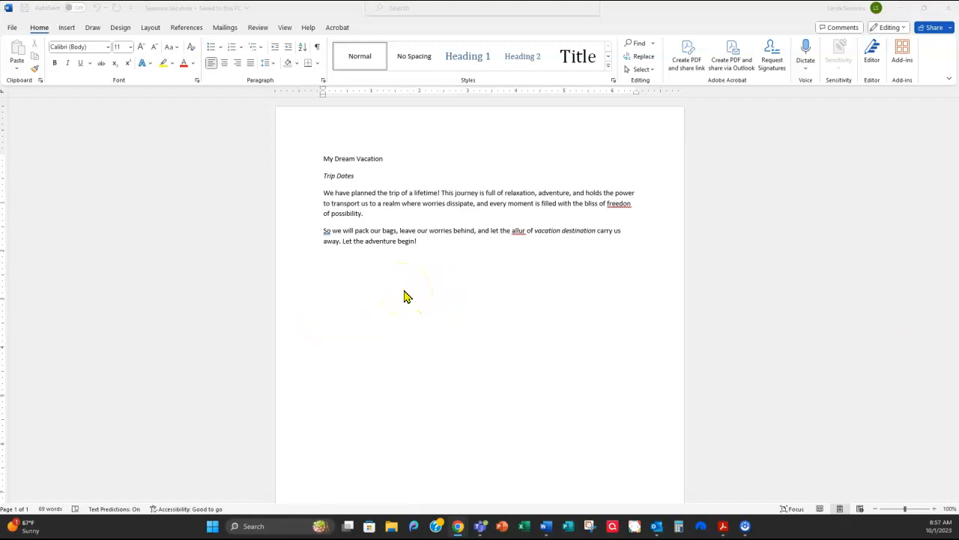
# Apply the No Spacing style to the entire document and set its font size to 14
pyautogui.click(290, 159)
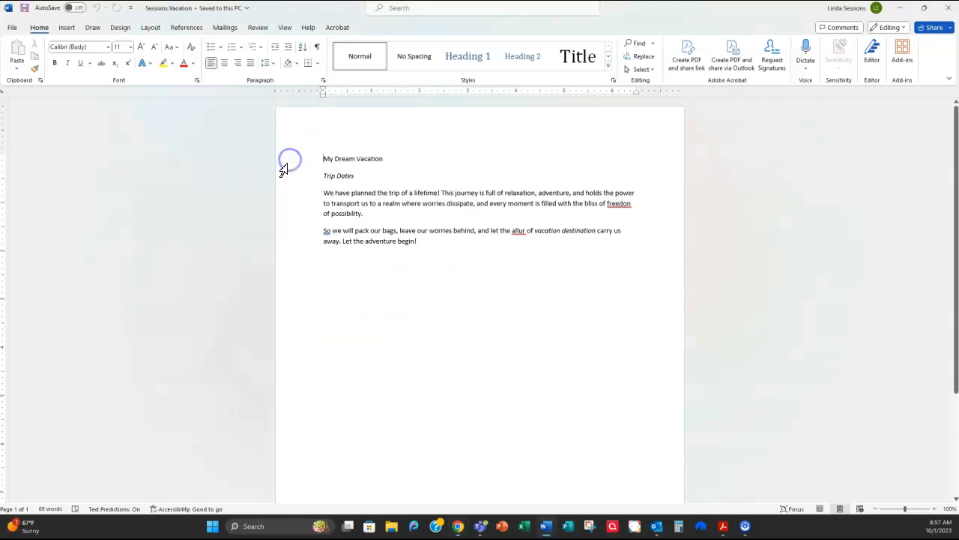
pyautogui.moveTo(283, 170); pyautogui.dragTo(280, 272)
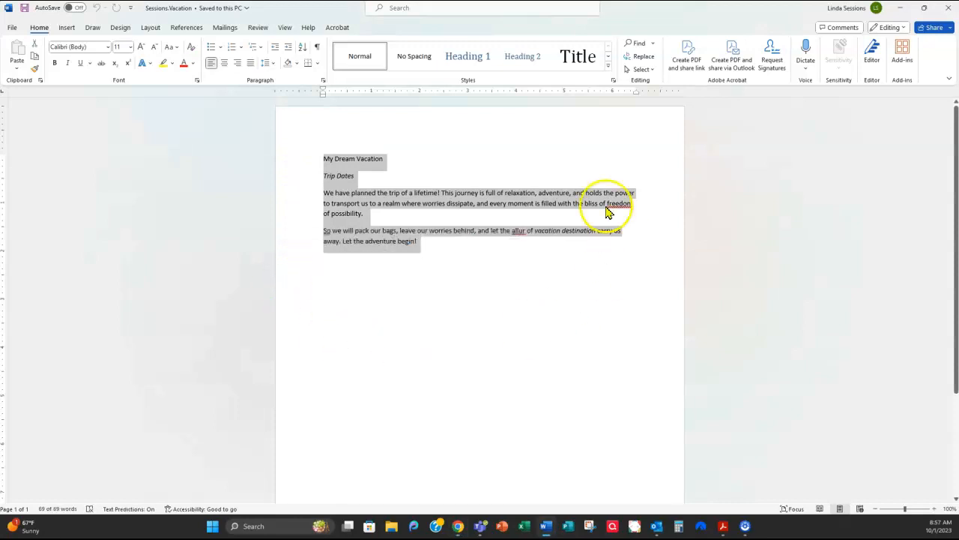
pyautogui.click(418, 60)
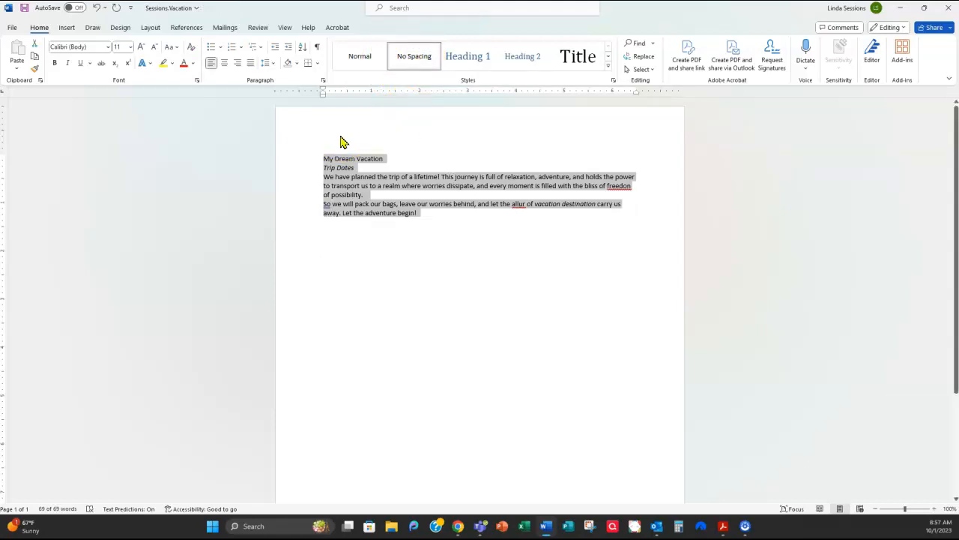
pyautogui.click(131, 47)
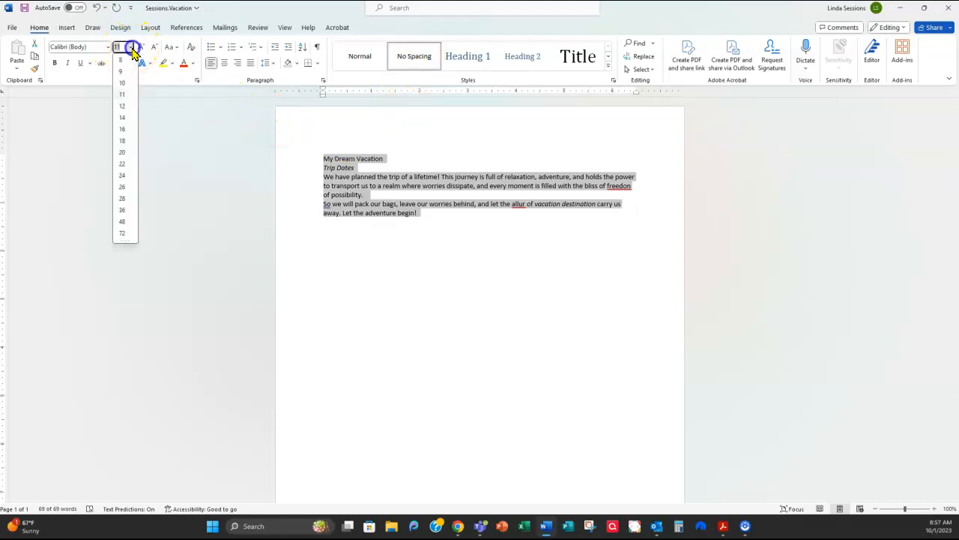
pyautogui.click(122, 118)
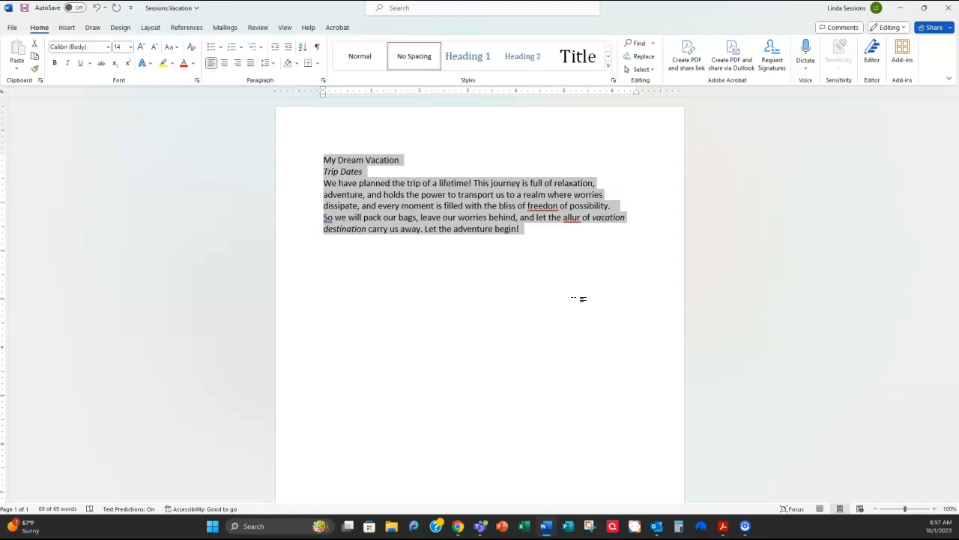
# Insert a blank line after the "Trip Dates" line
pyautogui.click(375, 195)
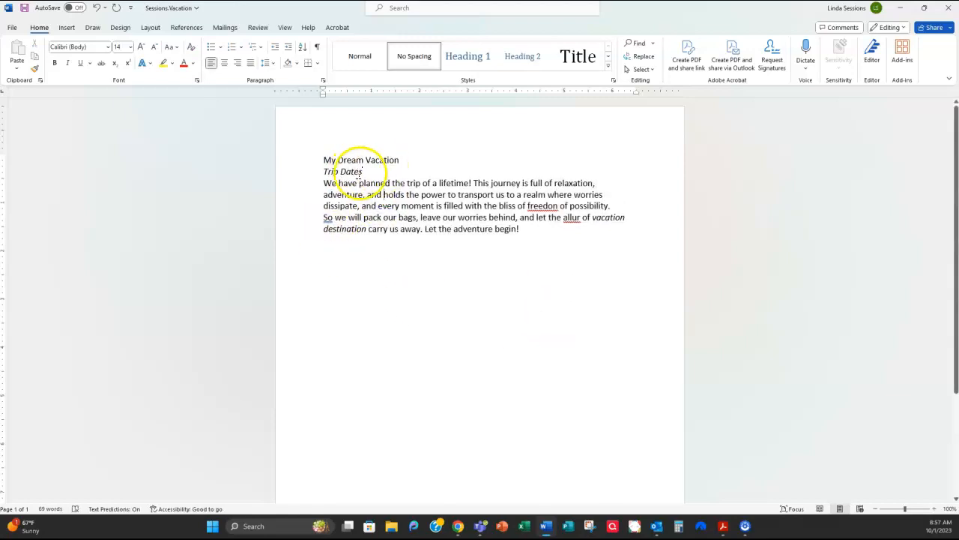
pyautogui.click(370, 171)
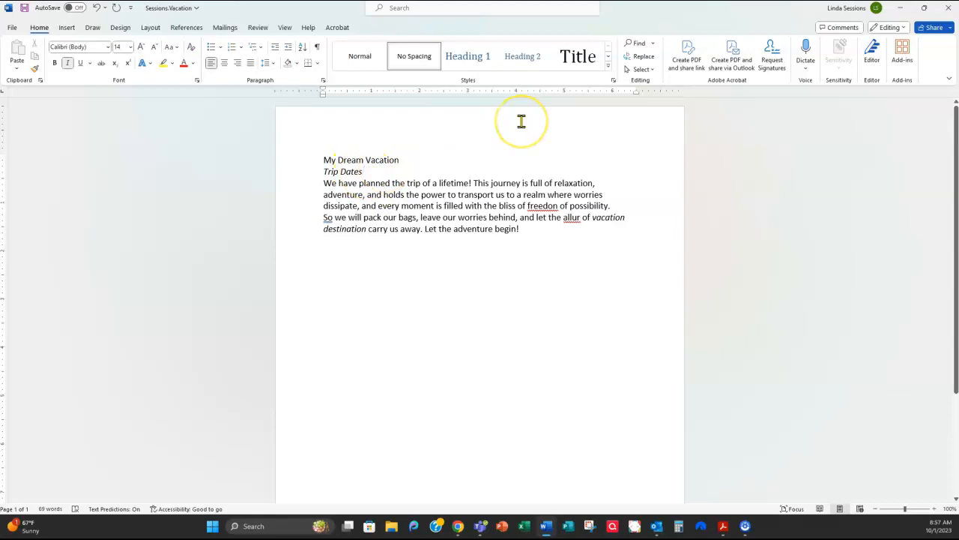
pyautogui.press('Return')
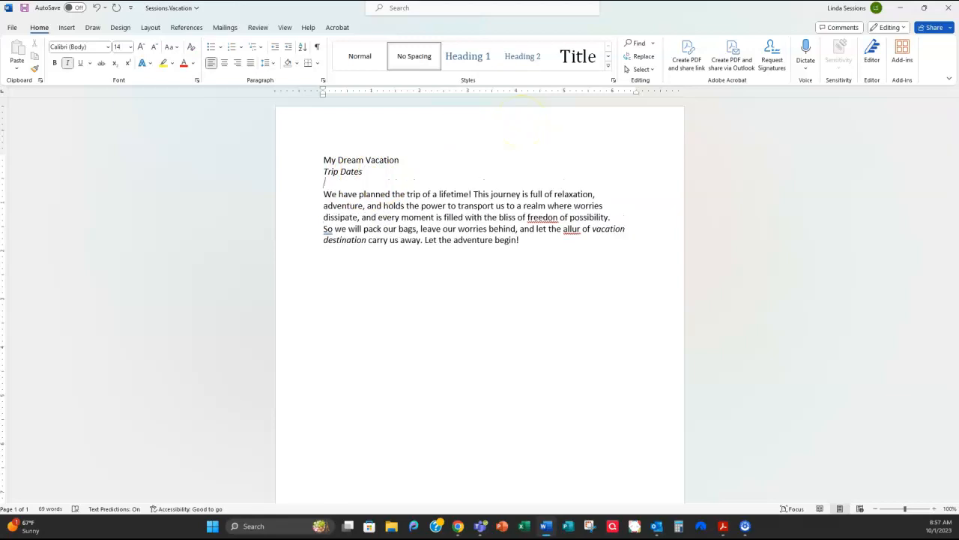
# Remove the italics from the "Trip Dates" line and replace its text with "Date of My Trip"
pyautogui.click(282, 175)
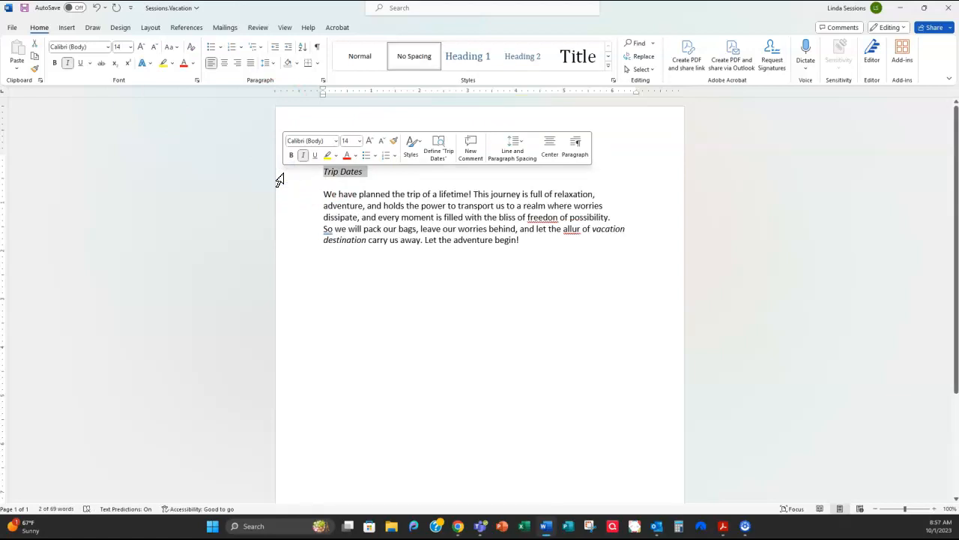
pyautogui.click(303, 156)
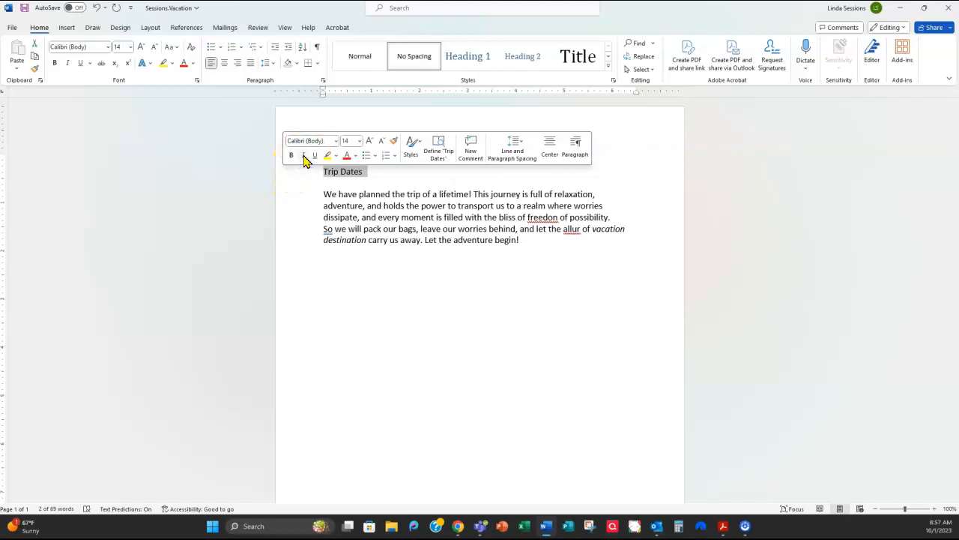
pyautogui.write('Date of ')
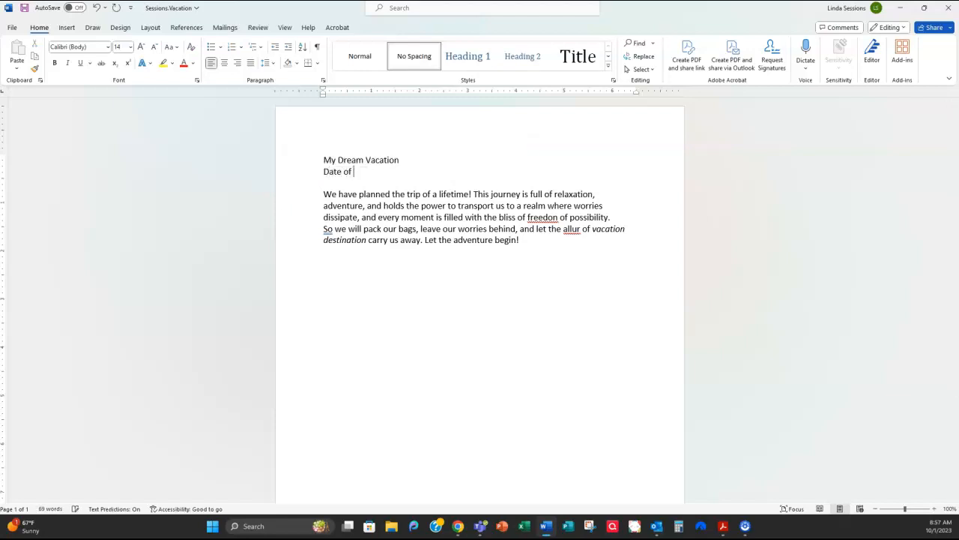
pyautogui.write('My Trip')
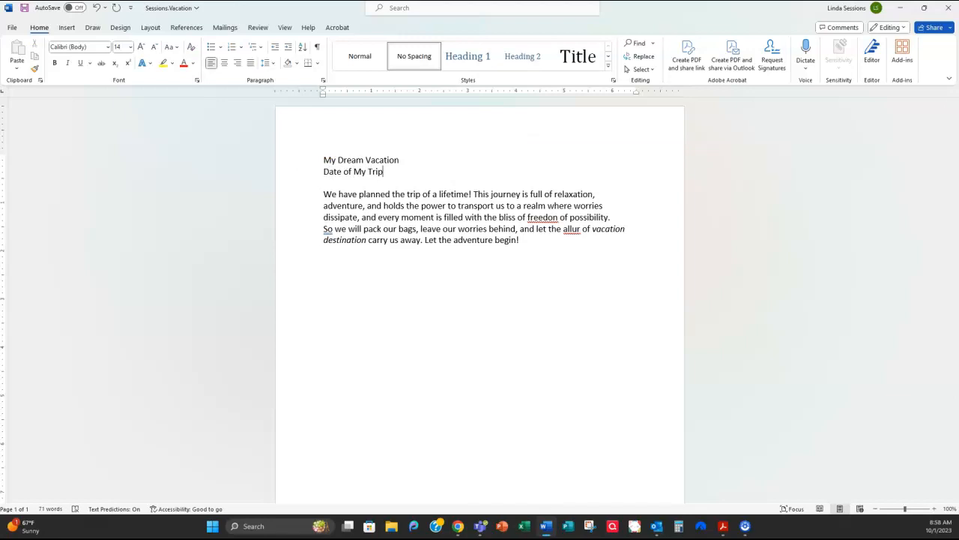
# Replace the "Date of My Trip" line with the trip dates "June 12 – June 19, 2024"
pyautogui.click(282, 179)
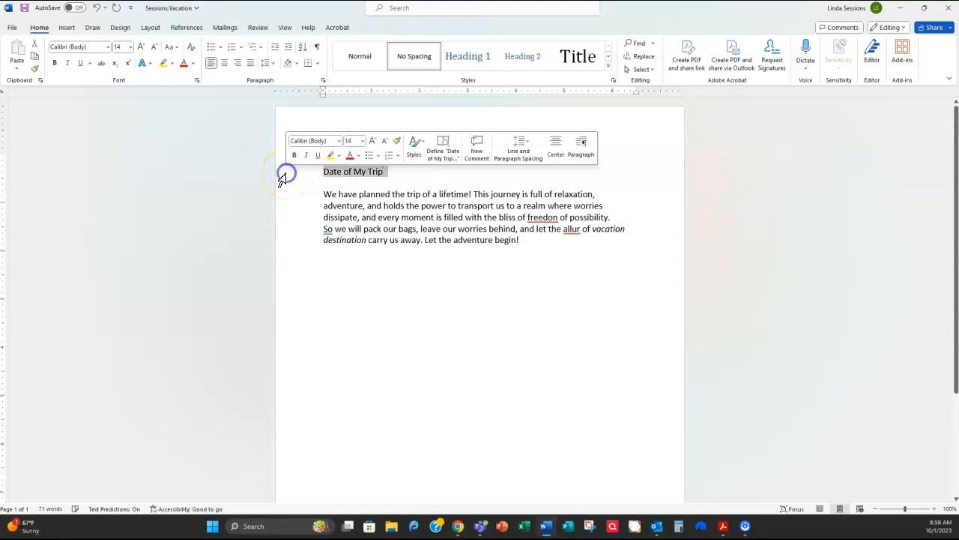
pyautogui.write('Ju')
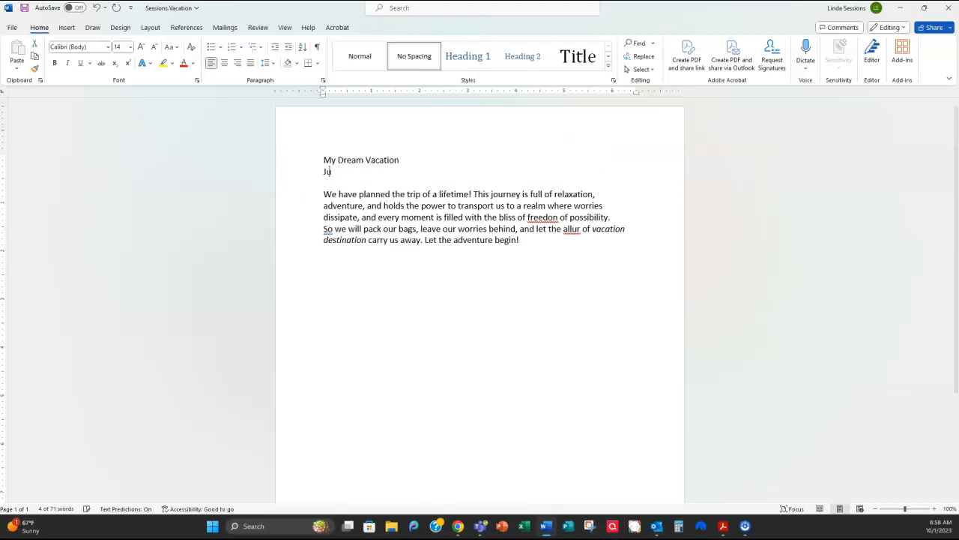
pyautogui.write('ne 12 - June')
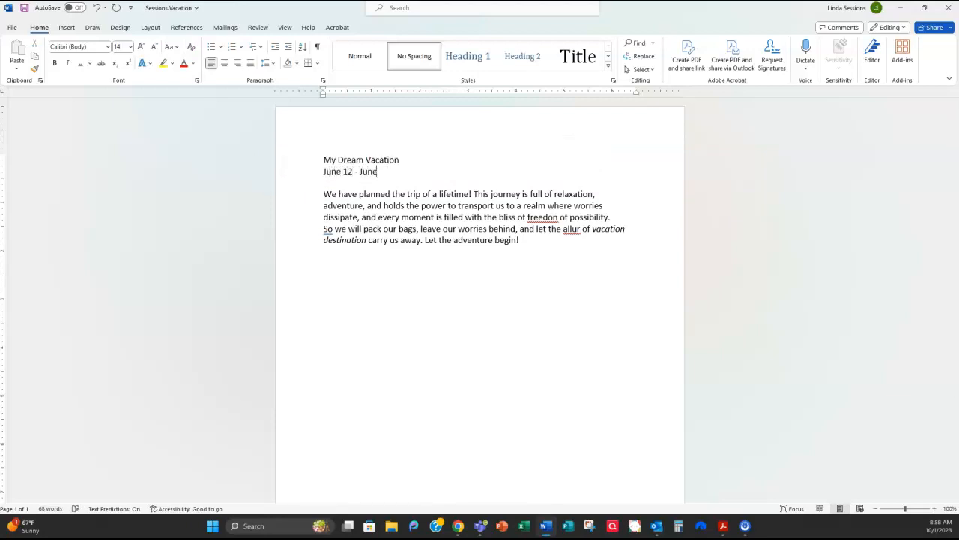
pyautogui.write(' 19, 2024')
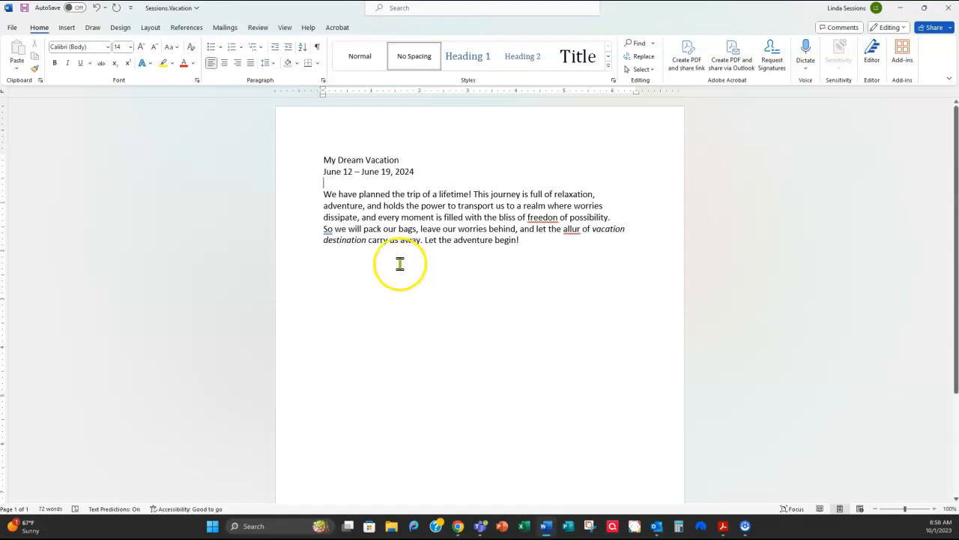
# Apply a 0.5" first line indent to the two body paragraphs
pyautogui.click(362, 211)
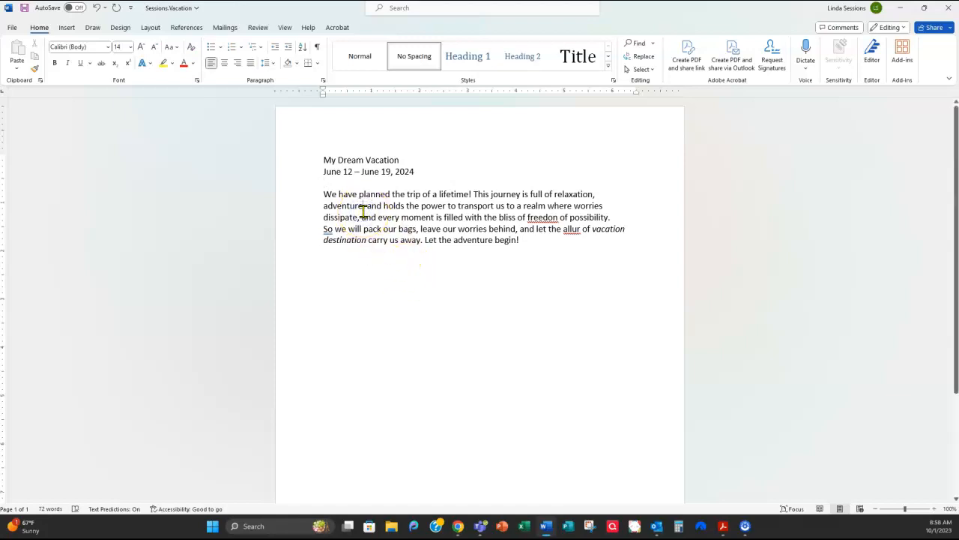
pyautogui.moveTo(293, 199); pyautogui.dragTo(292, 244)
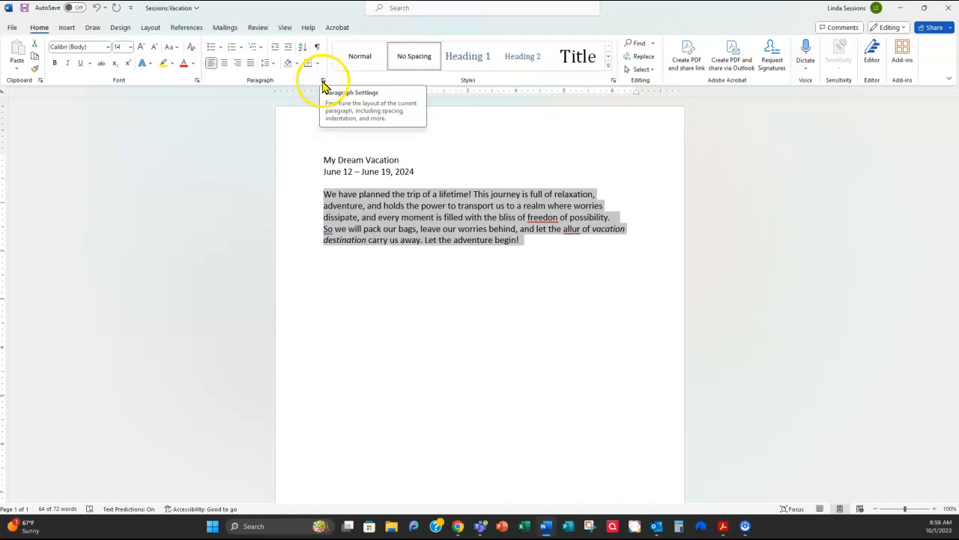
pyautogui.click(323, 81)
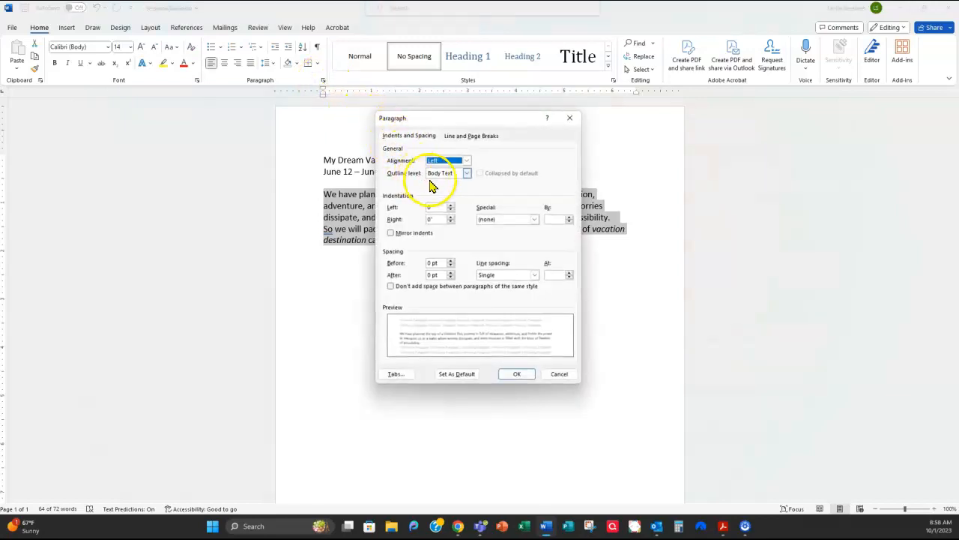
pyautogui.click(535, 219)
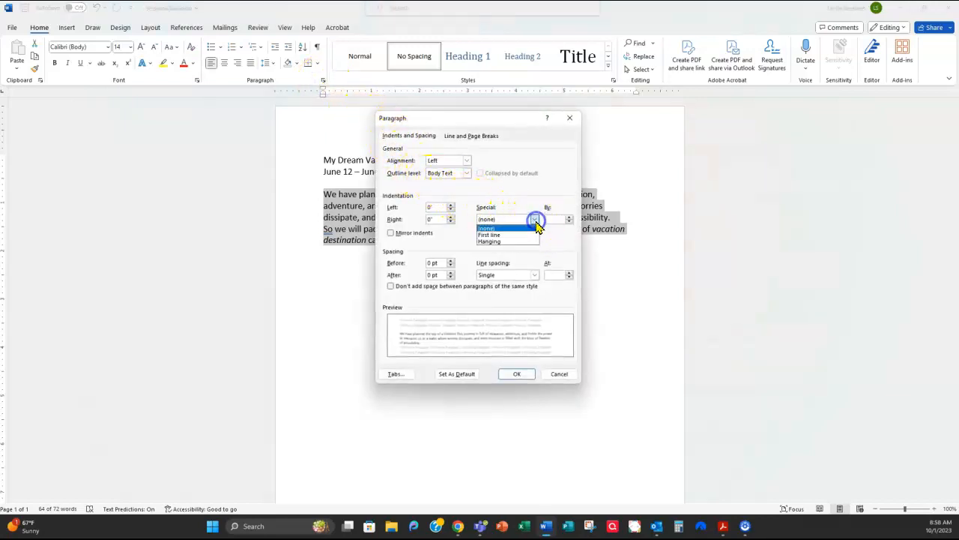
pyautogui.click(491, 234)
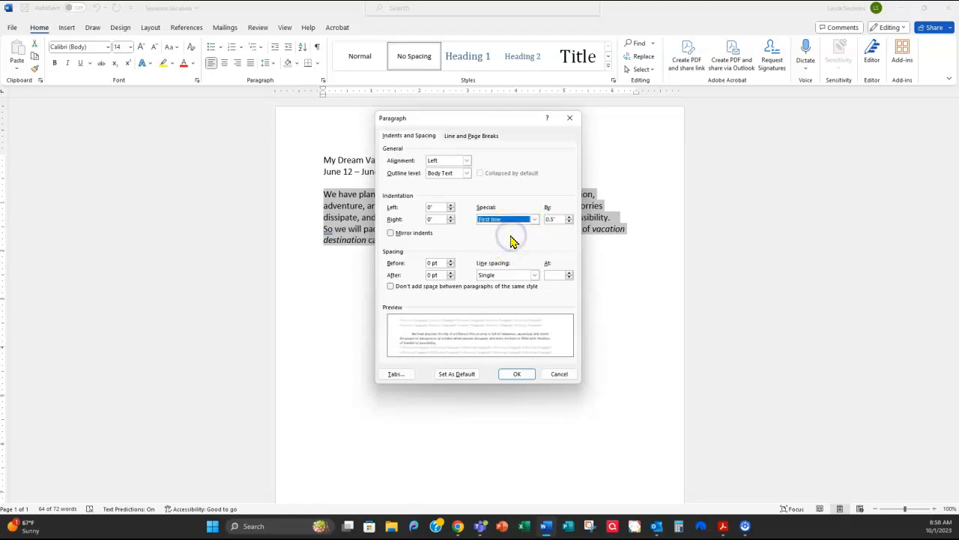
pyautogui.click(511, 375)
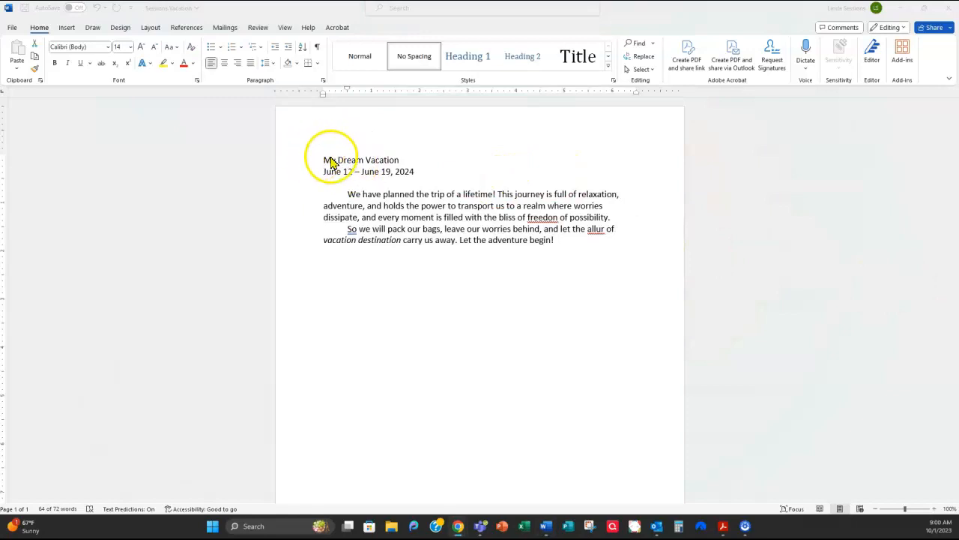
pyautogui.click(382, 143)
pyautogui.click(389, 147)
pyautogui.click(884, 162)
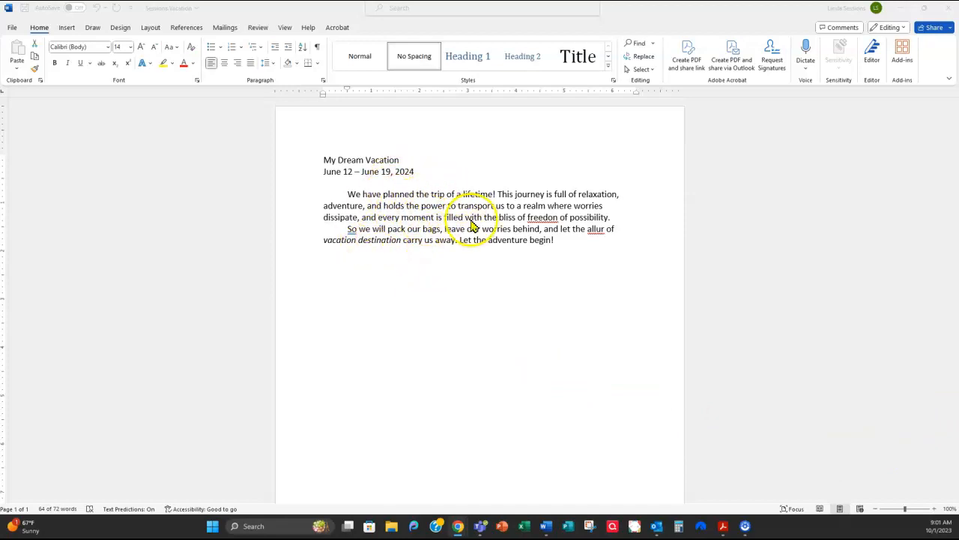
# Insert a new line after the first body paragraph and enter "Vacation Budget Planning" on it
pyautogui.click(614, 219)
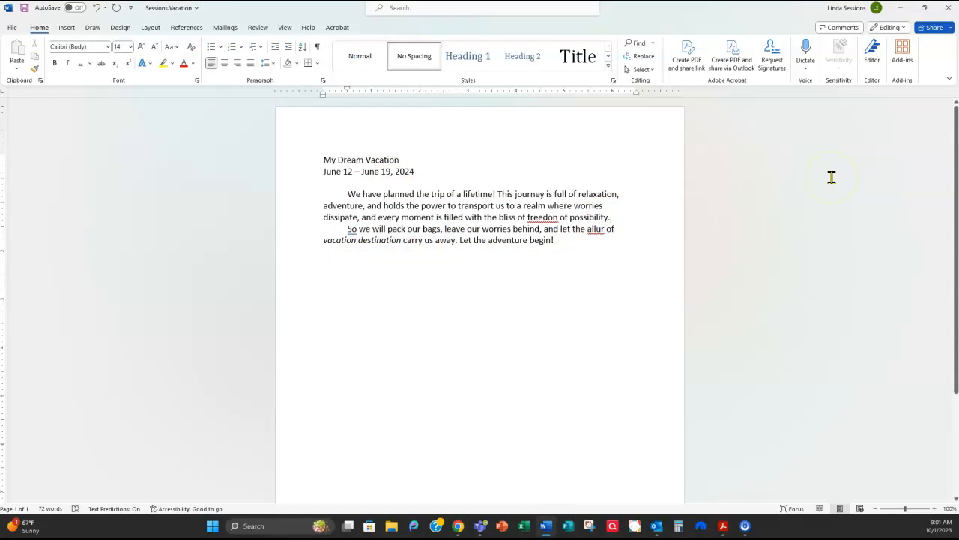
pyautogui.press('Return')
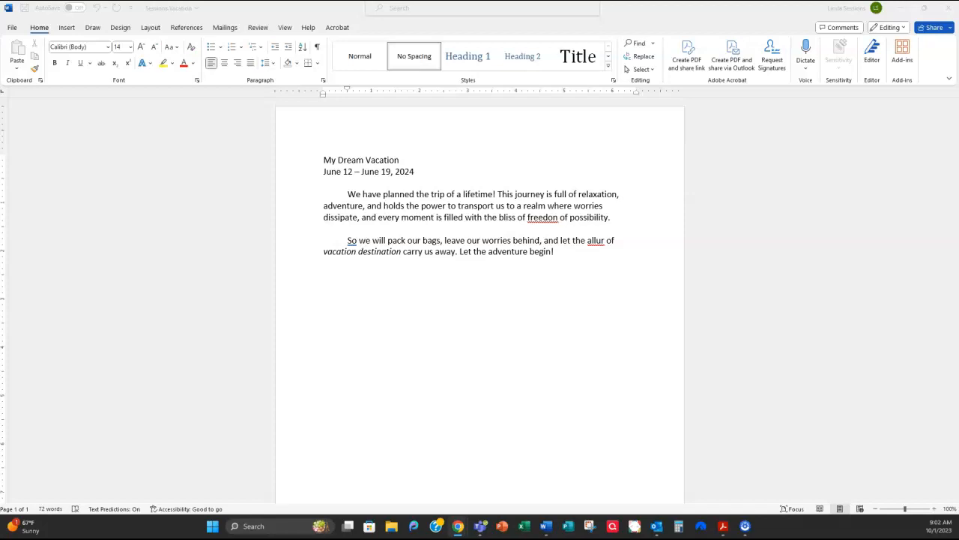
pyautogui.click(402, 229)
pyautogui.write('C')
pyautogui.press('BackSpace')
pyautogui.write('Vacati')
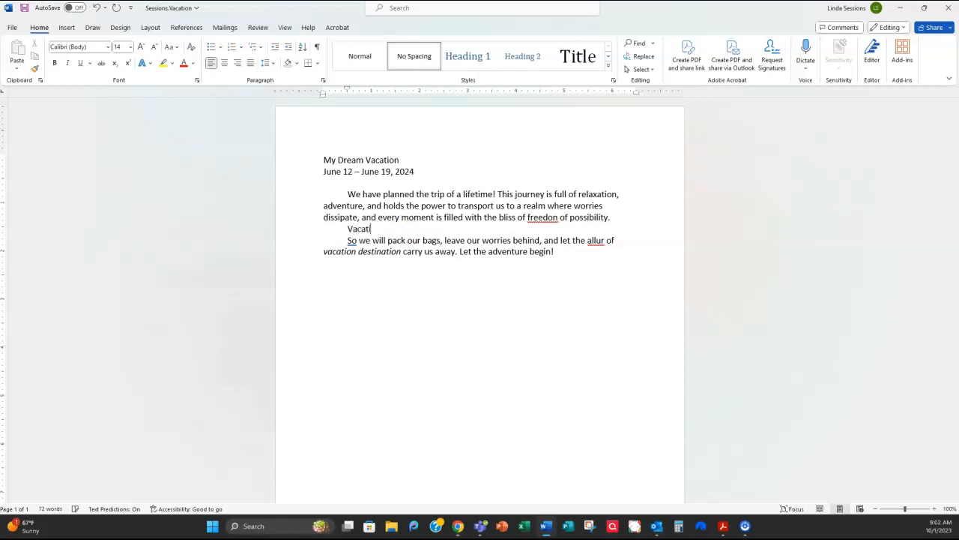
pyautogui.write('on Budget Planning')
# Center and bold the "Vacation Budget Planning" line and add a blank line below it
pyautogui.click(224, 63)
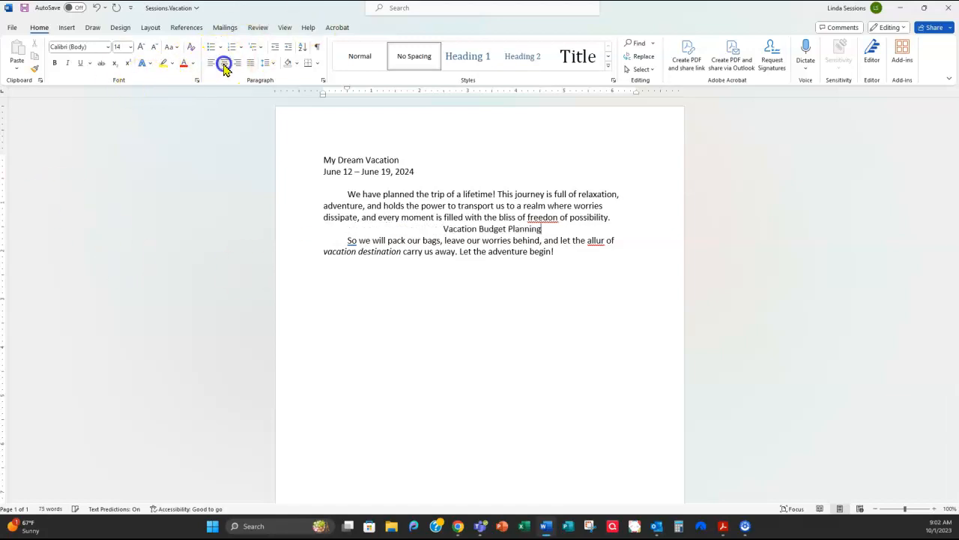
pyautogui.click(293, 232)
pyautogui.click(54, 64)
pyautogui.click(571, 238)
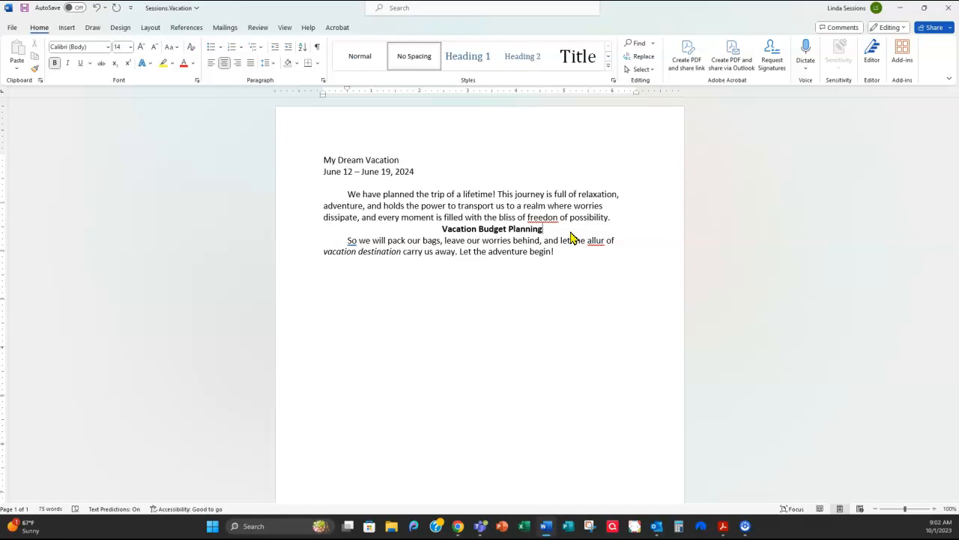
pyautogui.press('Return')
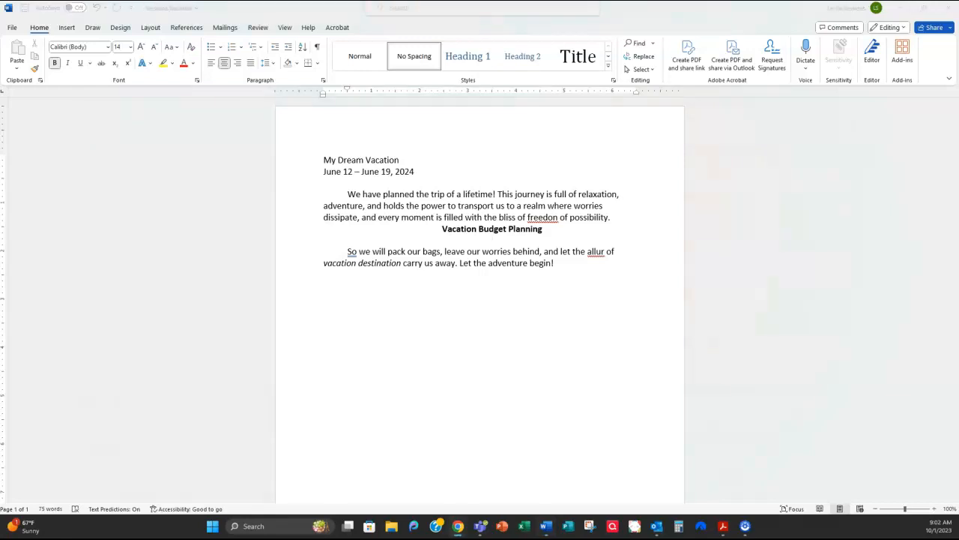
# Check the project instructions for the contents and formatting of the vacation budget table
pyautogui.moveTo(958, 225); pyautogui.dragTo(545, 38)
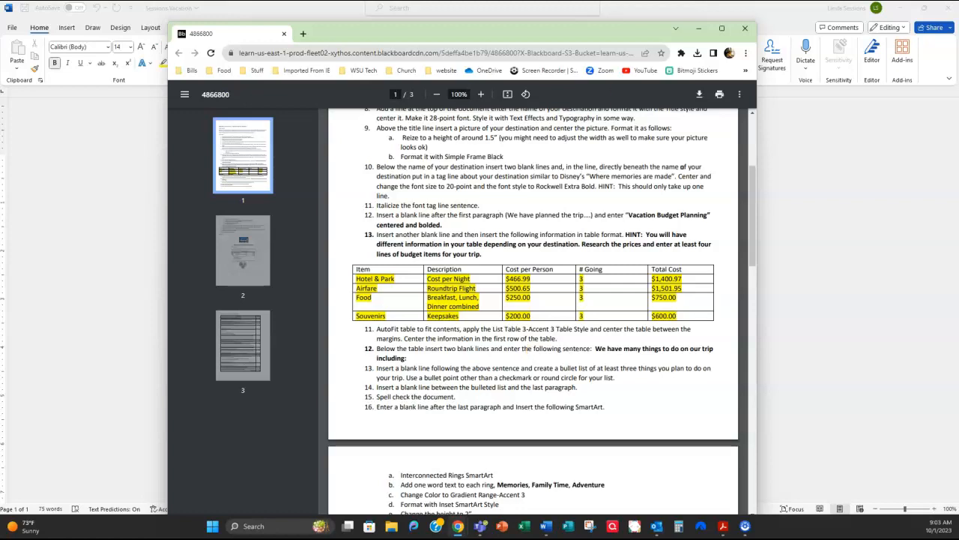
pyautogui.moveTo(565, 33); pyautogui.dragTo(958, 64)
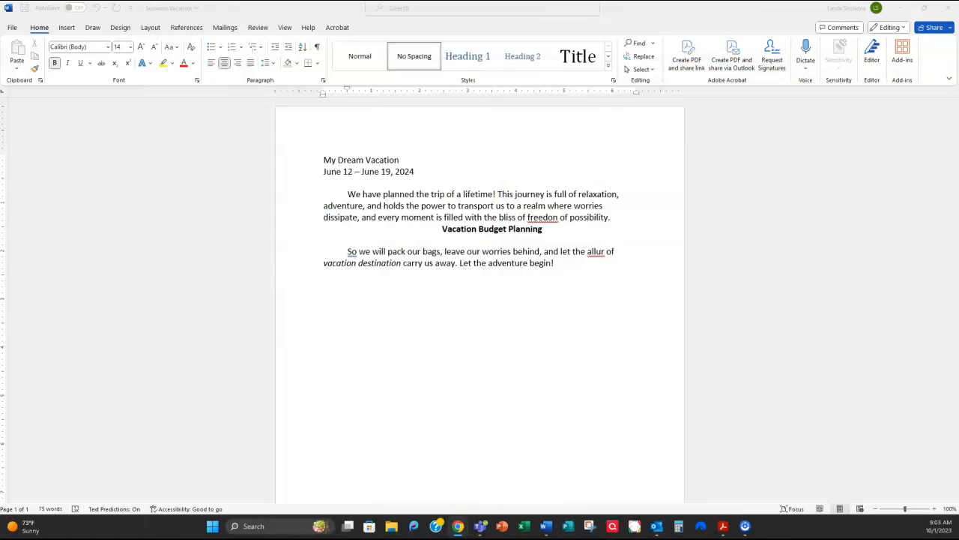
# Insert a table with five columns and five rows on the blank line below the "Vacation Budget Planning" heading
pyautogui.click(386, 242)
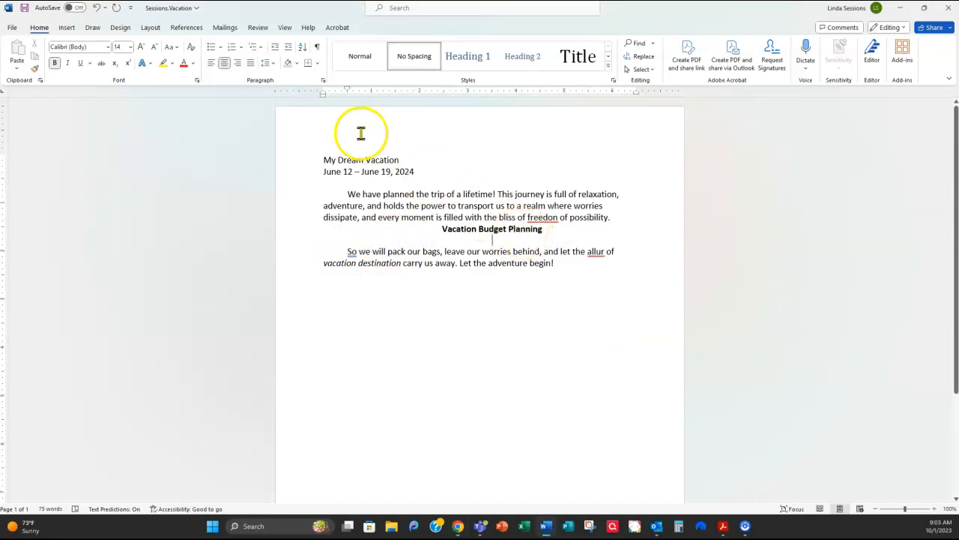
pyautogui.click(120, 28)
pyautogui.click(150, 29)
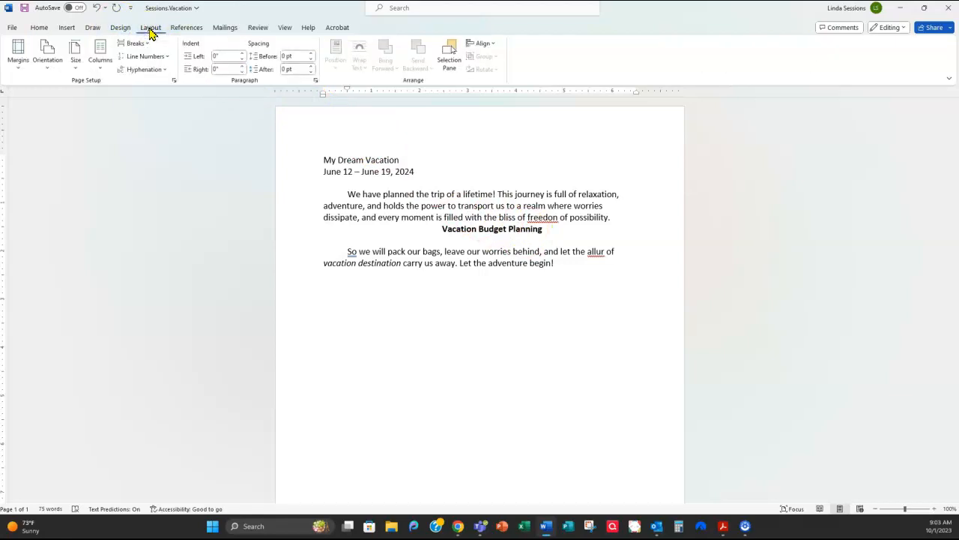
pyautogui.click(68, 28)
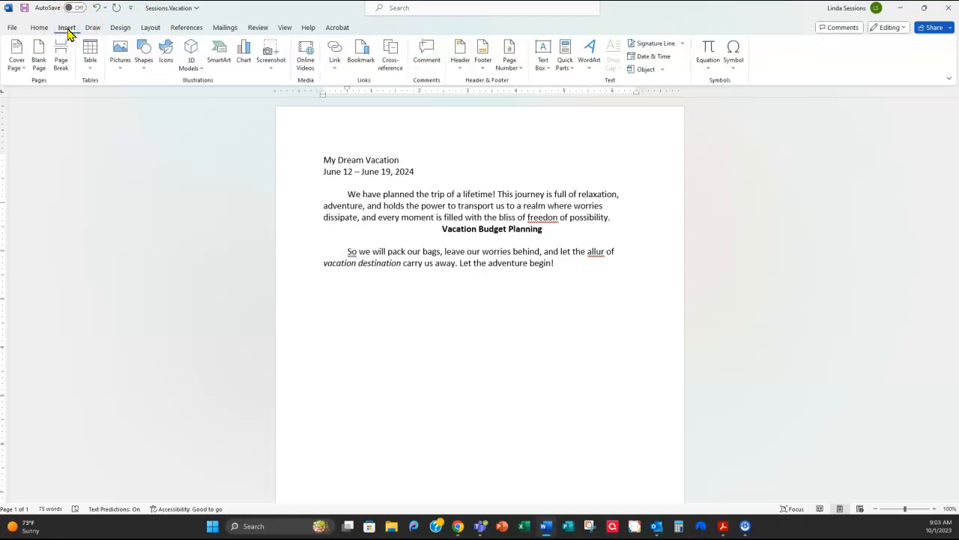
pyautogui.click(90, 71)
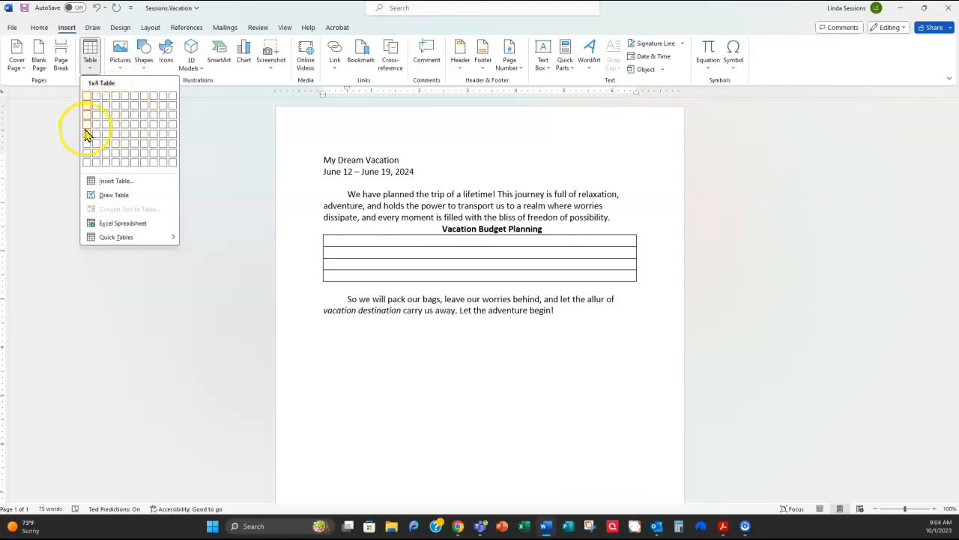
pyautogui.click(124, 136)
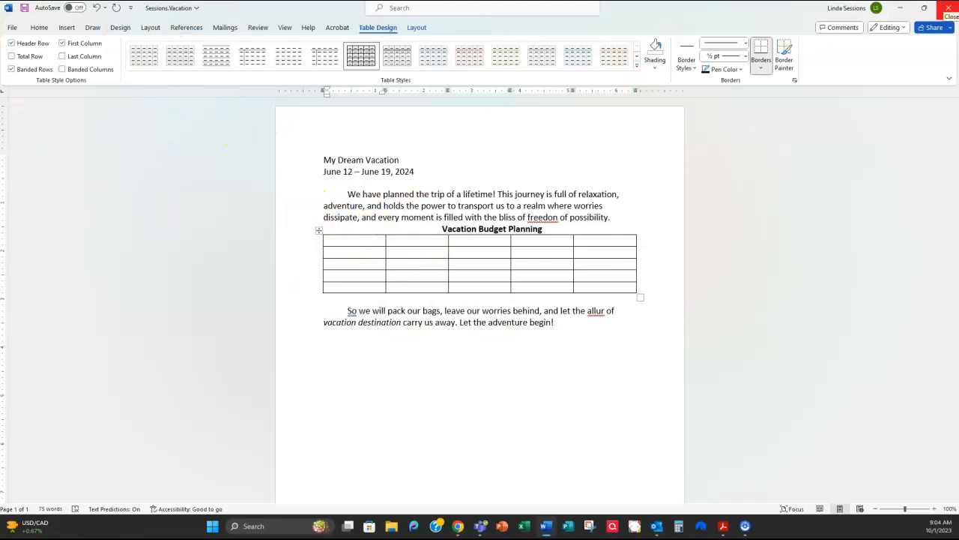
# Enter "Item" in the table's first cell and format it as 12-point text without bold
pyautogui.write('Item')
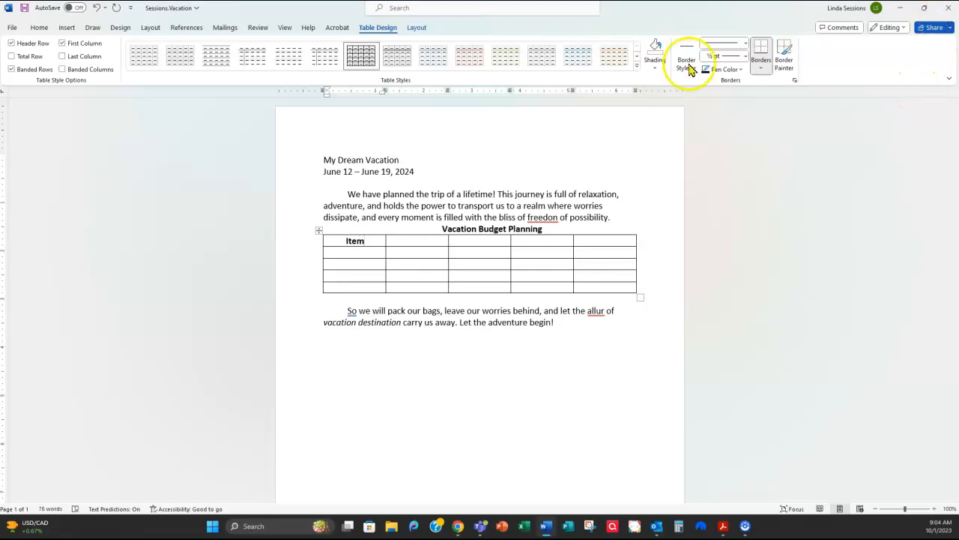
pyautogui.doubleClick(358, 241)
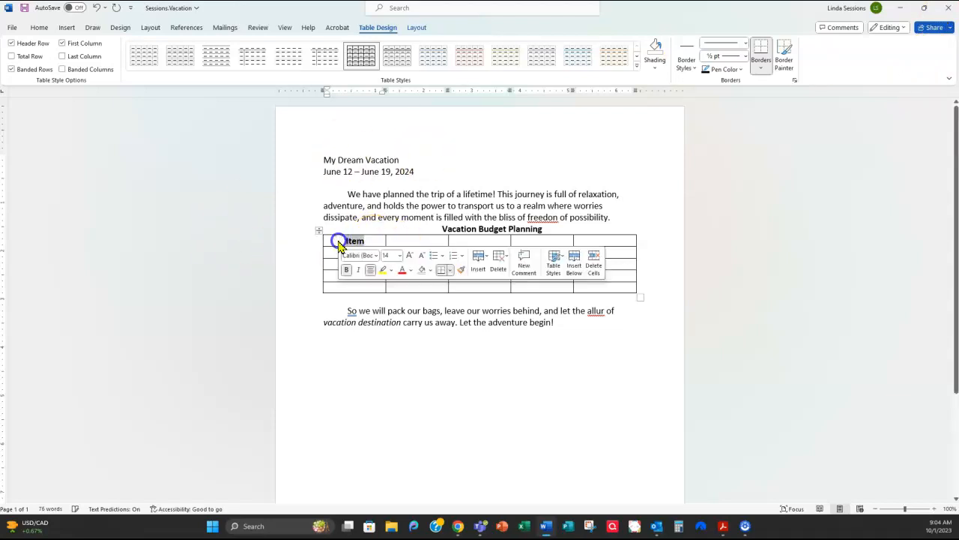
pyautogui.click(39, 28)
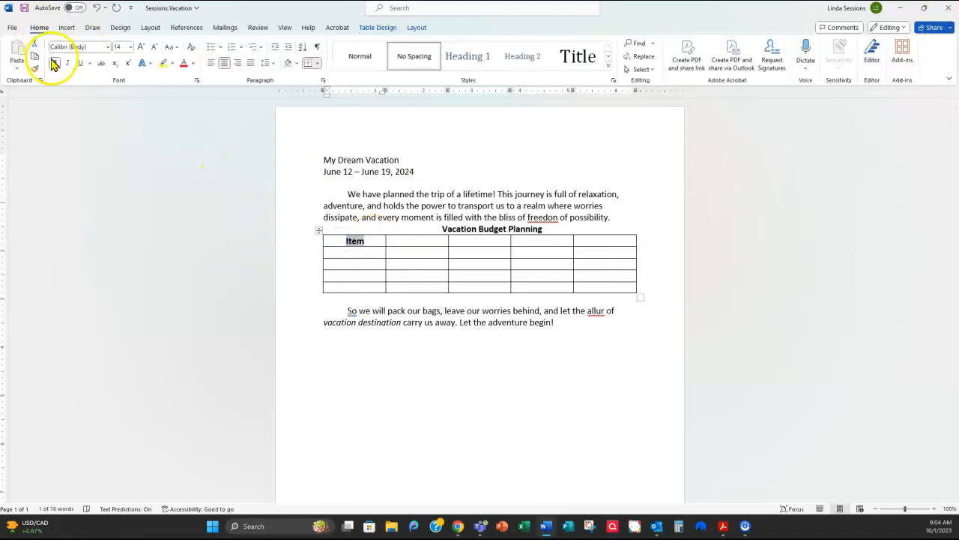
pyautogui.click(54, 63)
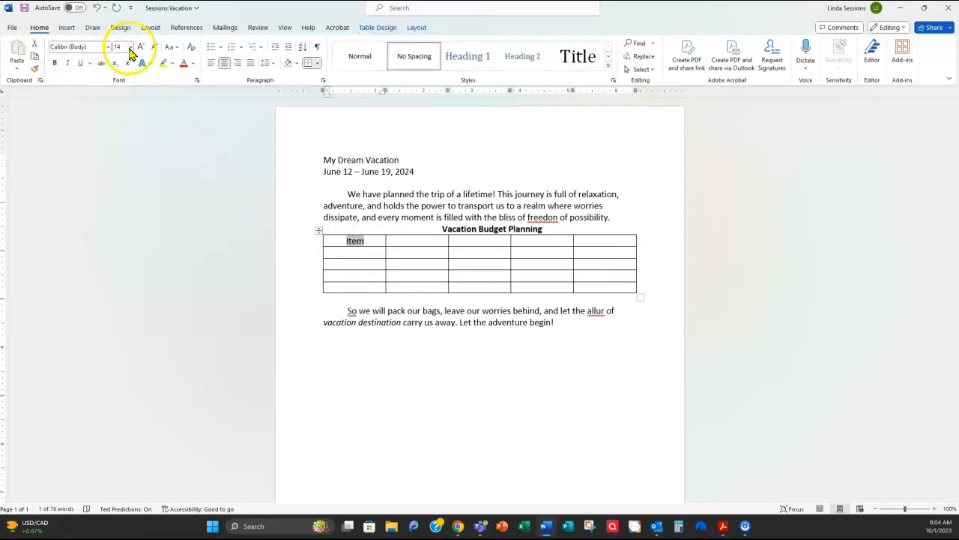
pyautogui.click(129, 49)
pyautogui.click(124, 107)
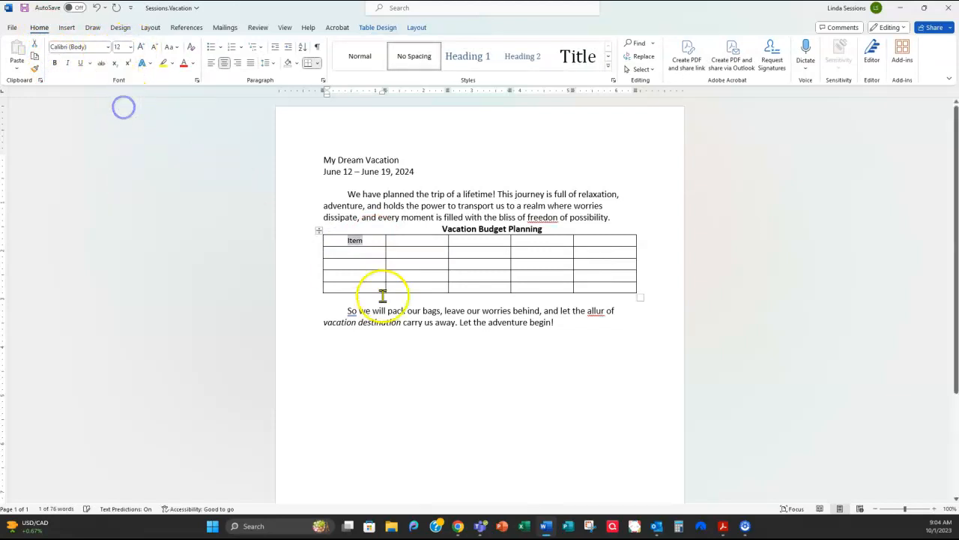
# Set the whole table to font size 12 and apply Align Center Left to all its cells
pyautogui.click(318, 229)
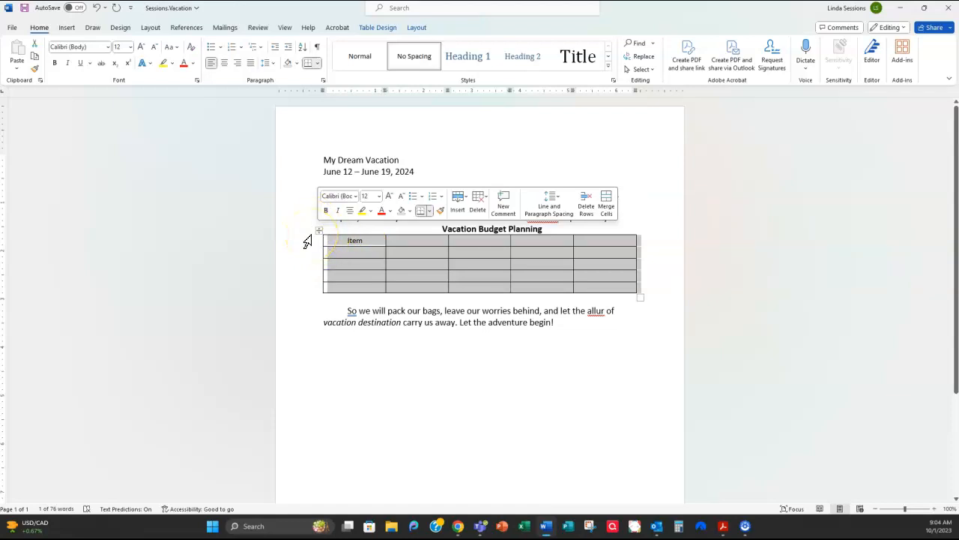
pyautogui.click(380, 198)
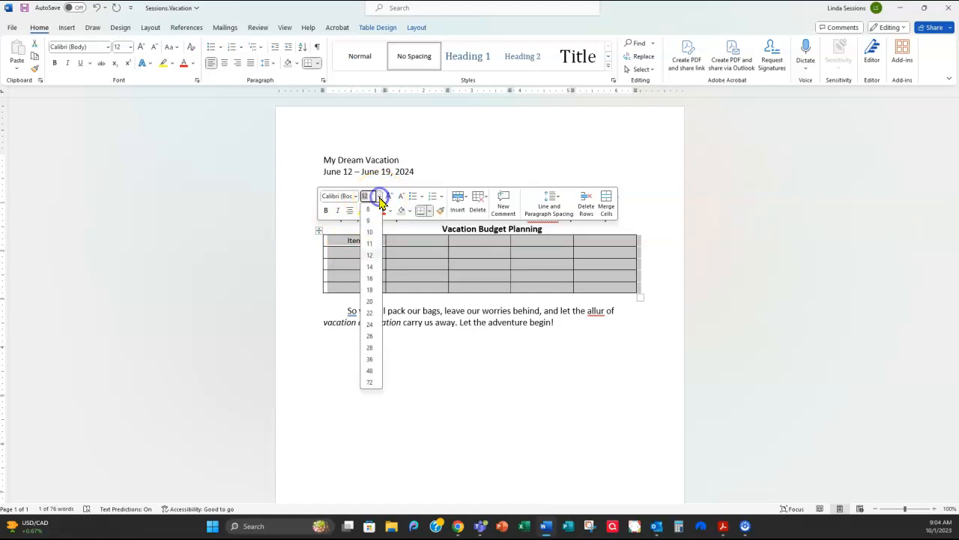
pyautogui.click(369, 254)
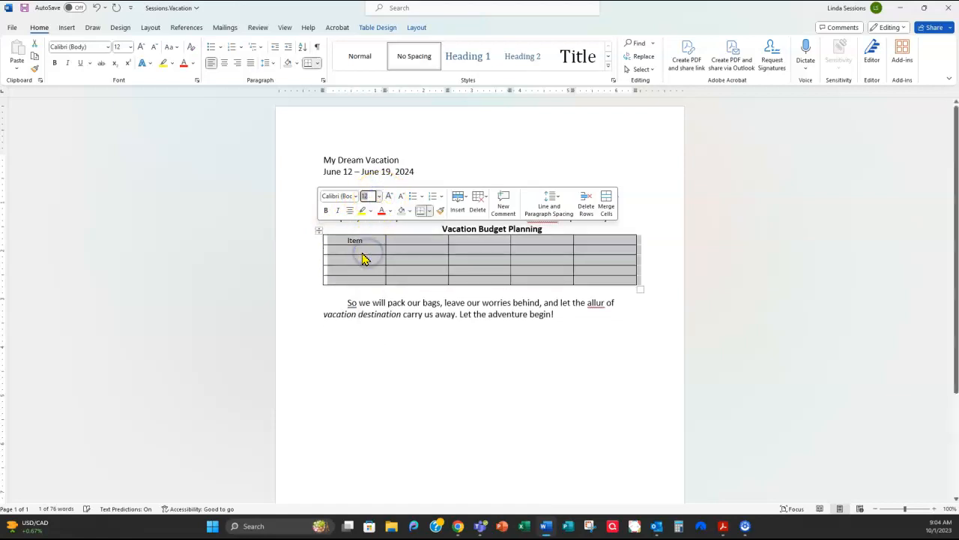
pyautogui.click(417, 28)
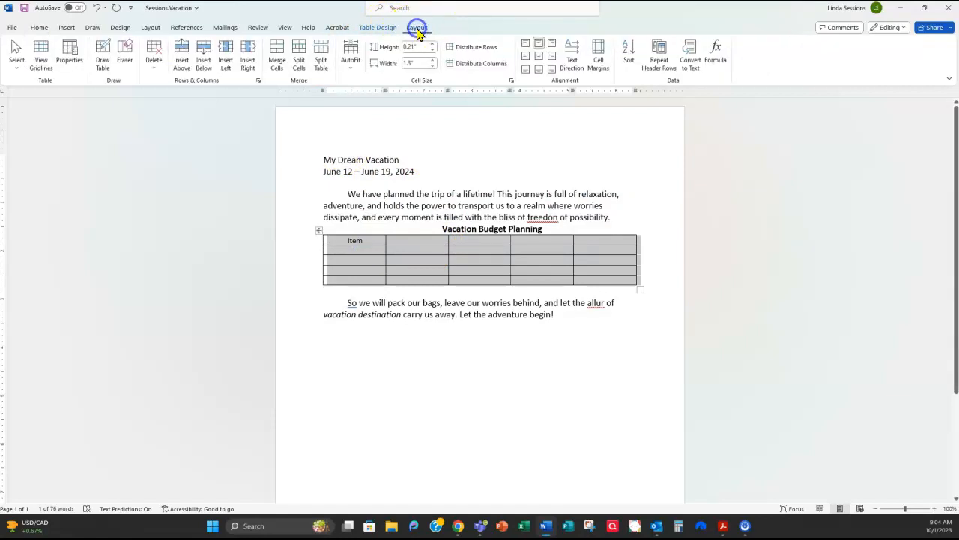
pyautogui.click(526, 57)
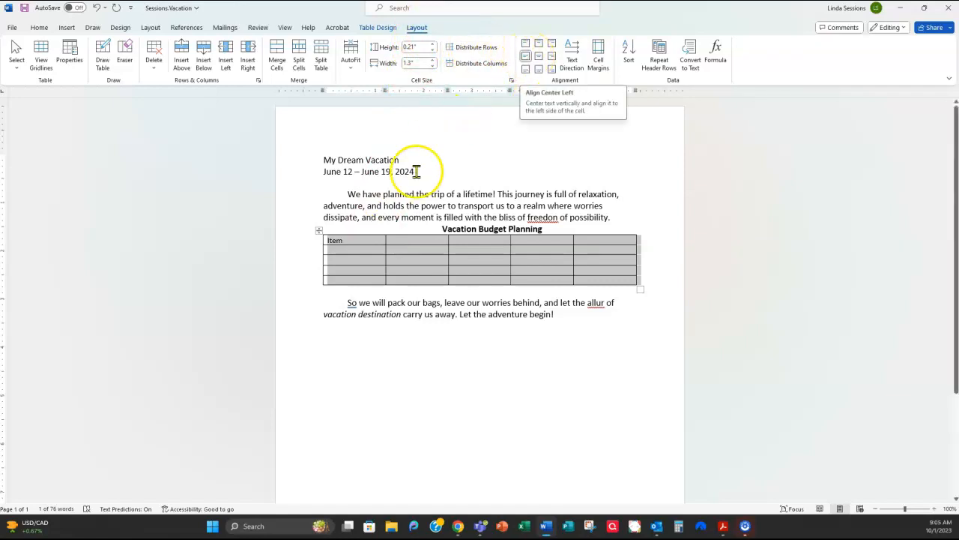
pyautogui.click(350, 241)
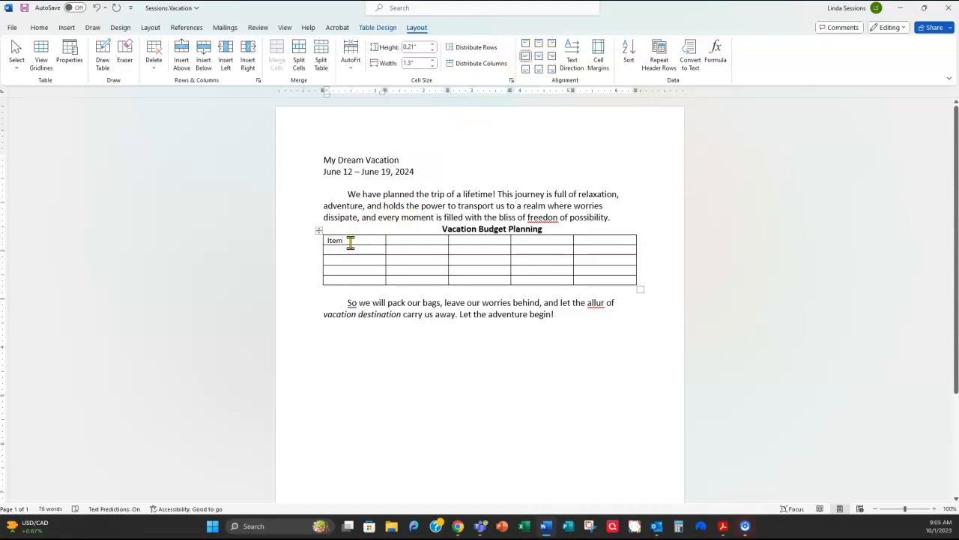
pyautogui.press('Tab')
pyautogui.write('De')
pyautogui.press('BackSpace')
pyautogui.press('BackSpace')
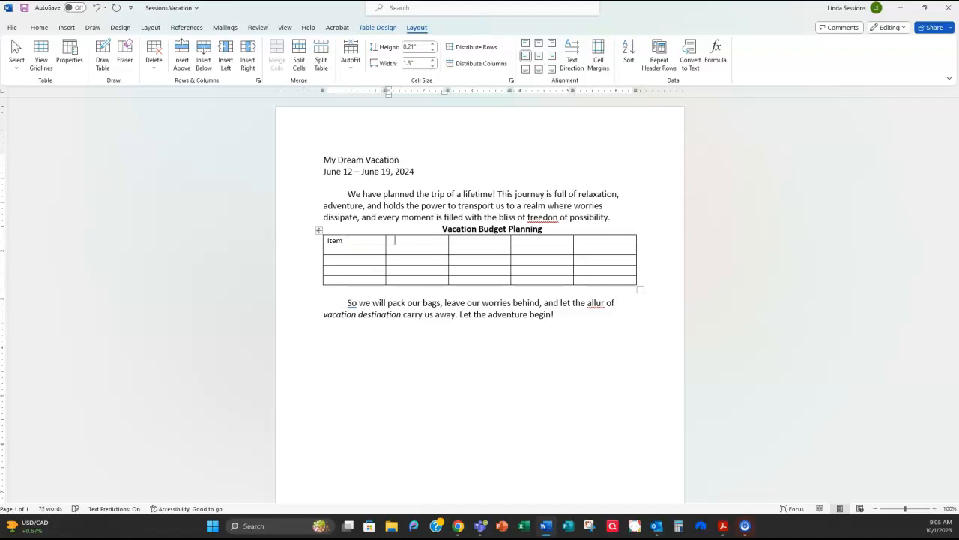
# Remove bold formatting from all cells of the vacation budget table
pyautogui.click(325, 219)
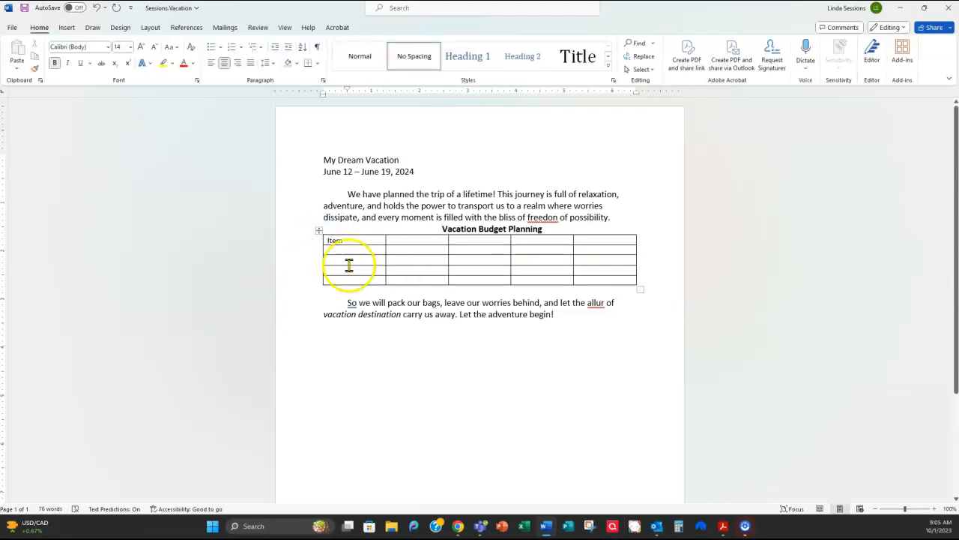
pyautogui.click(319, 230)
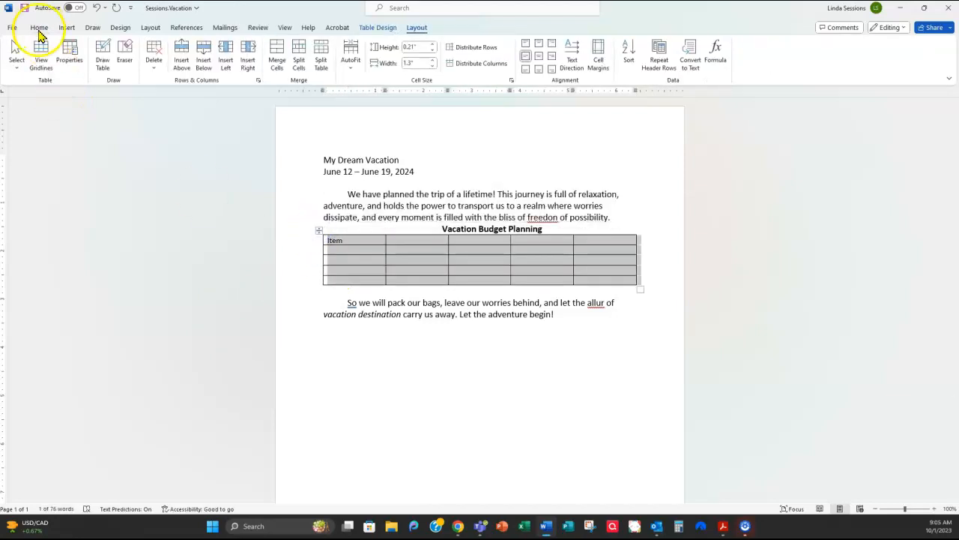
pyautogui.click(39, 27)
pyautogui.click(55, 63)
pyautogui.click(55, 63)
# Fill in the remaining header cells with "Description", "Cost per Person", "# Going" and "Total Cost"
pyautogui.click(407, 252)
pyautogui.click(395, 239)
pyautogui.write('Description')
pyautogui.press('Tab')
pyautogui.write('Cost P')
pyautogui.press('BackSpace')
pyautogui.write('per Person')
pyautogui.press('Tab')
pyautogui.write('#')
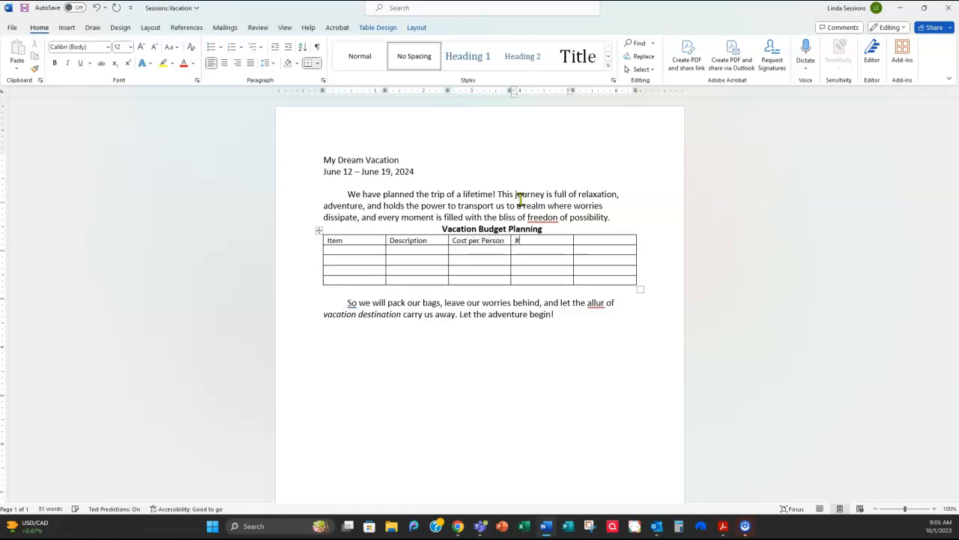
pyautogui.write('Going Total Cost')
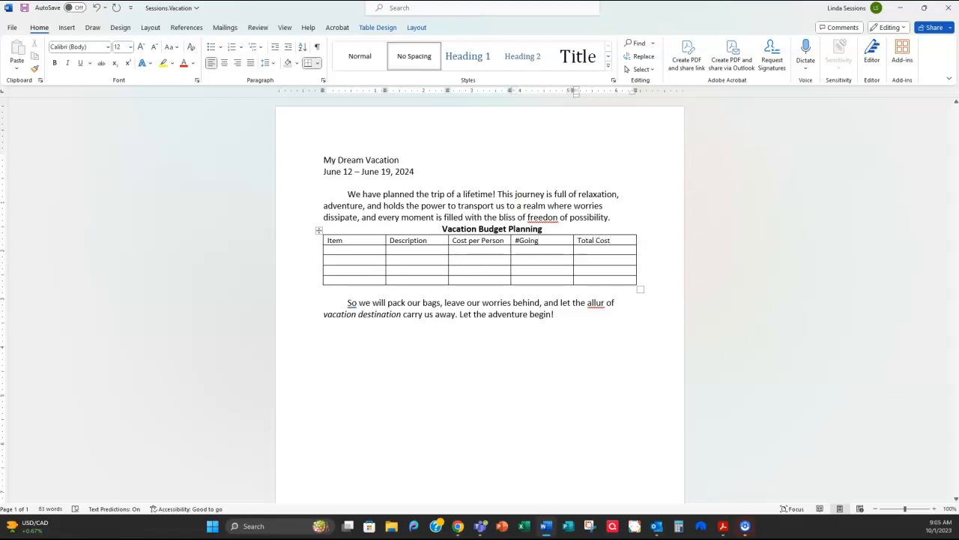
pyautogui.click(518, 240)
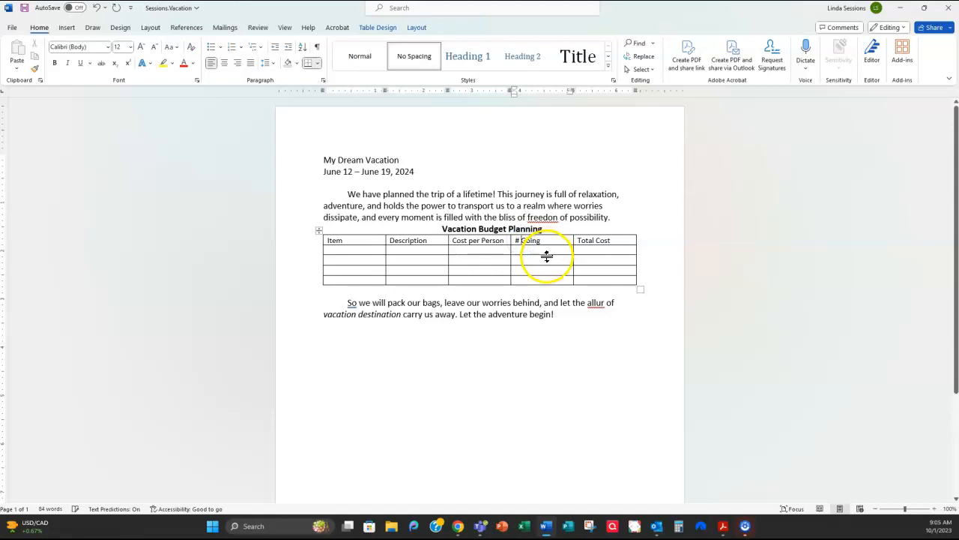
# Fill the Item column with "Hotel & Park", "Airfare", "Food" and "Souvenirs"
pyautogui.click(366, 251)
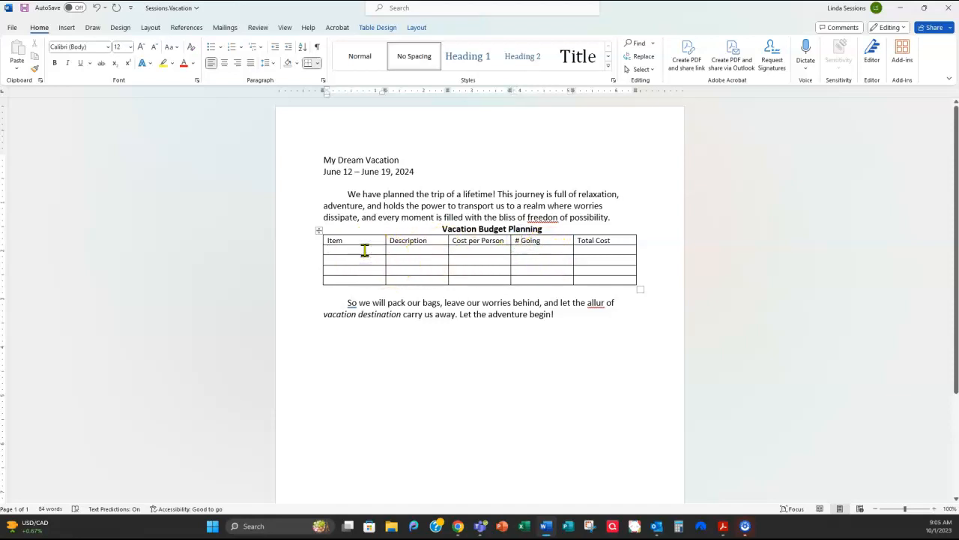
pyautogui.write('Hotal &')
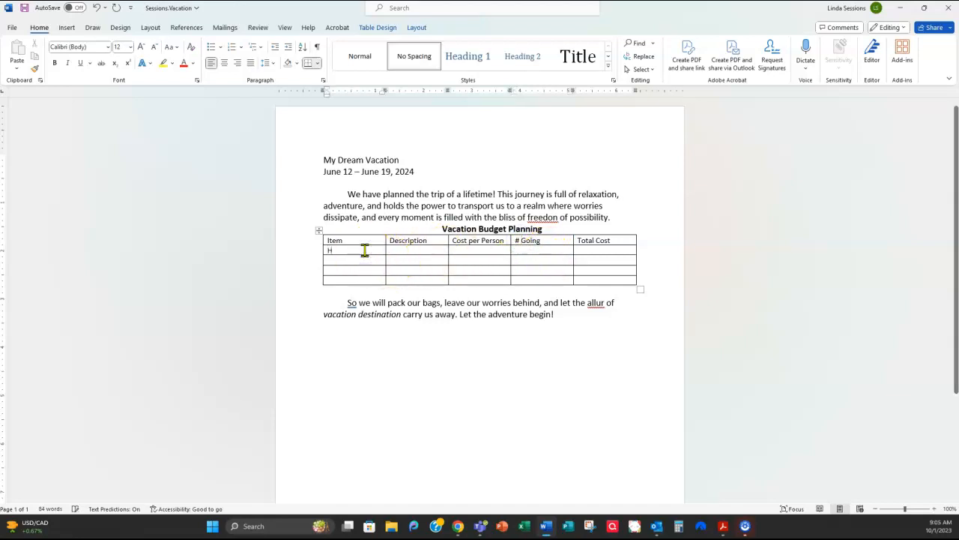
pyautogui.press('BackSpace')
pyautogui.press('BackSpace')
pyautogui.press('BackSpace')
pyautogui.press('BackSpace')
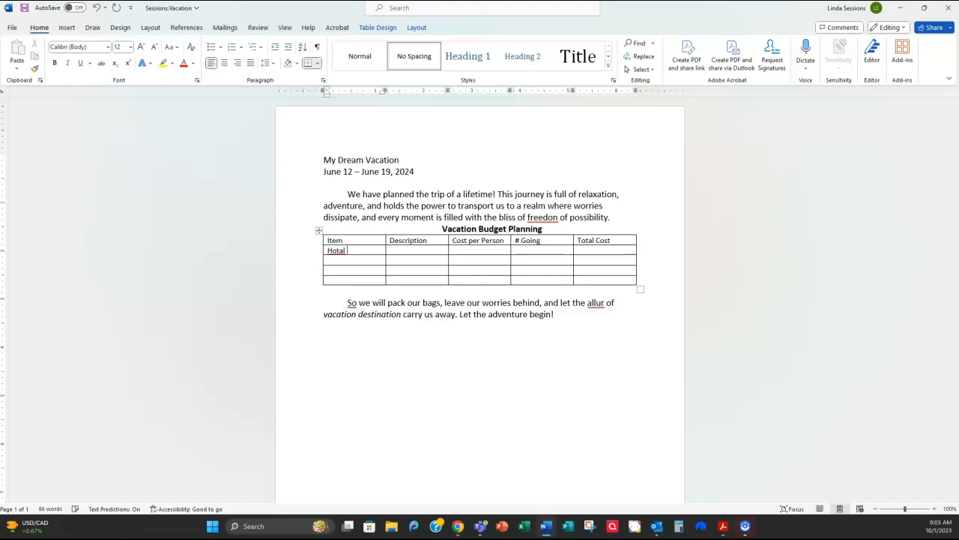
pyautogui.write('el &')
pyautogui.write('Pack')
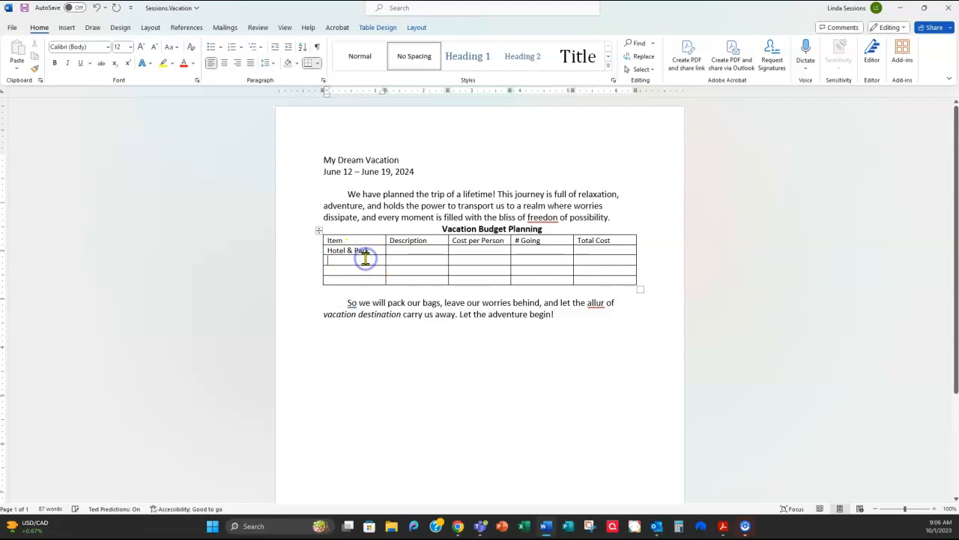
pyautogui.write('Airfare')
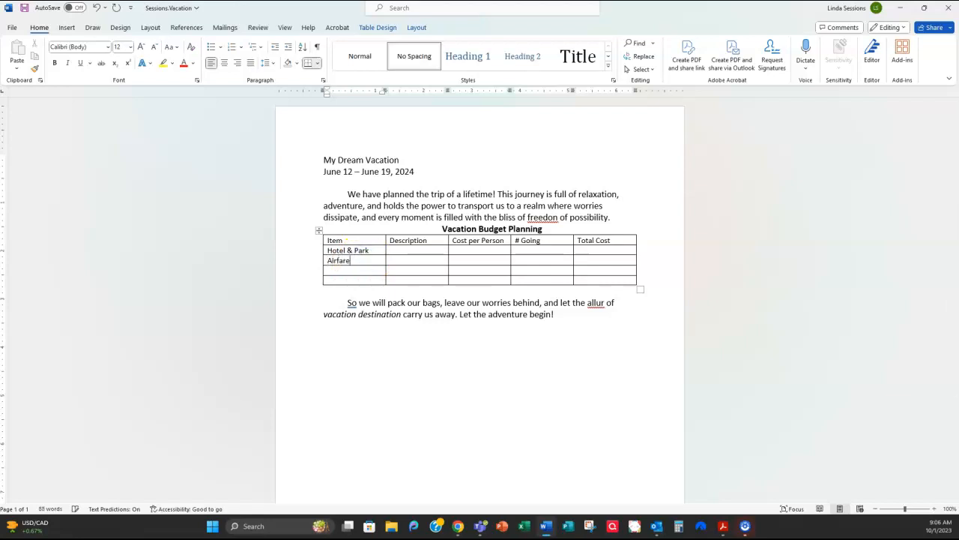
pyautogui.click(325, 284)
pyautogui.click(365, 273)
pyautogui.write('Food')
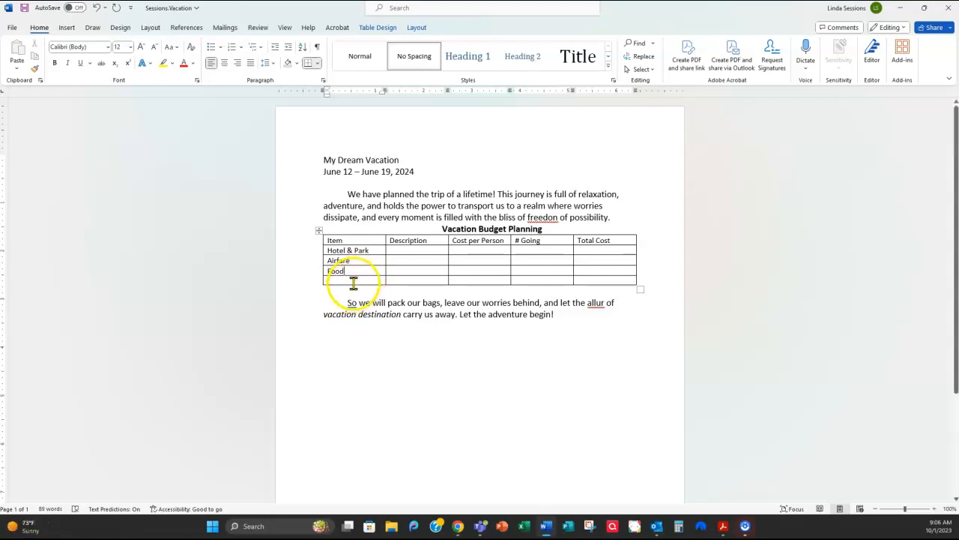
pyautogui.write('Souvenirs')
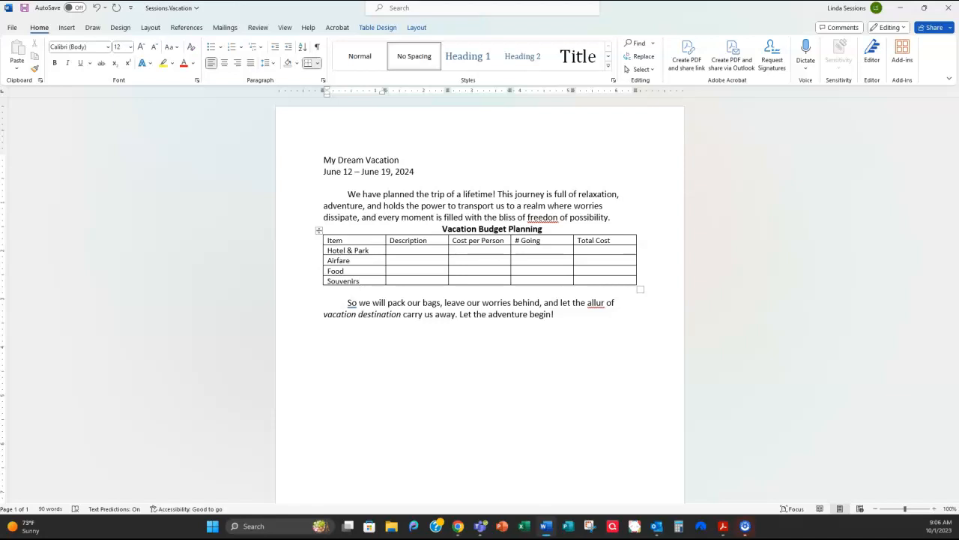
# Fill the Description column with "Cost Per Night", "Roundtrip Flight", "Breakfast, Lunch, Dinner" and "Keepsakes"
pyautogui.click(426, 248)
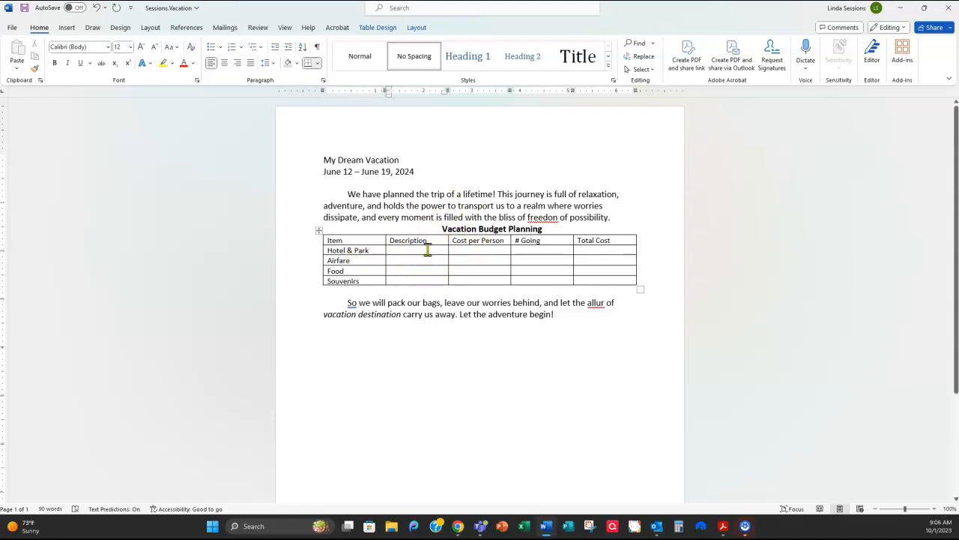
pyautogui.write('Cost Per Night')
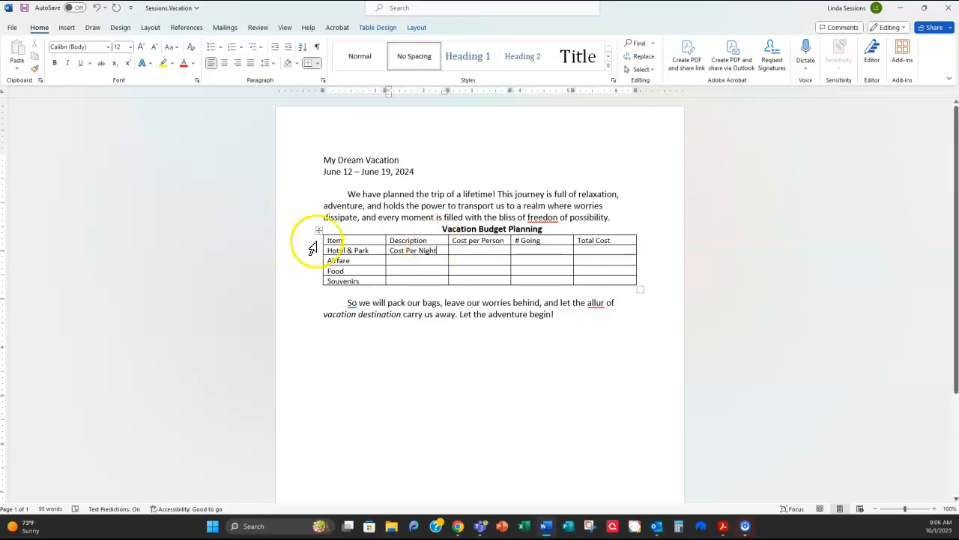
pyautogui.click(404, 259)
pyautogui.write('Roundtrip Flight')
pyautogui.click(414, 272)
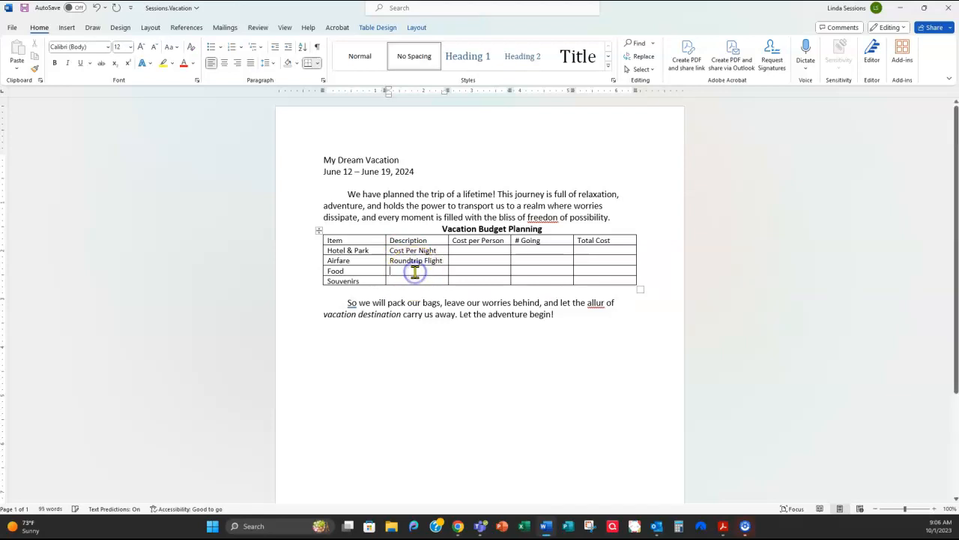
pyautogui.write('Breakf')
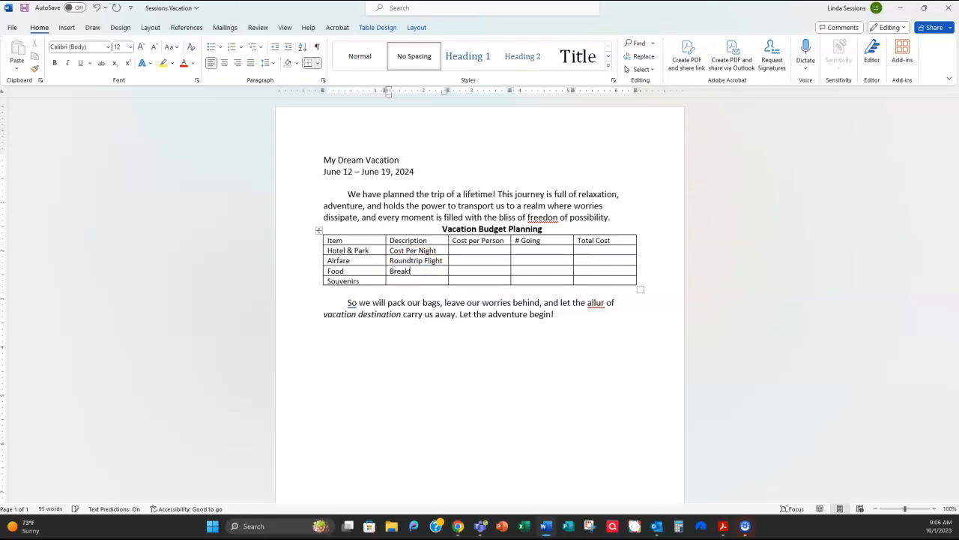
pyautogui.write('ast, Lunch, Dinner')
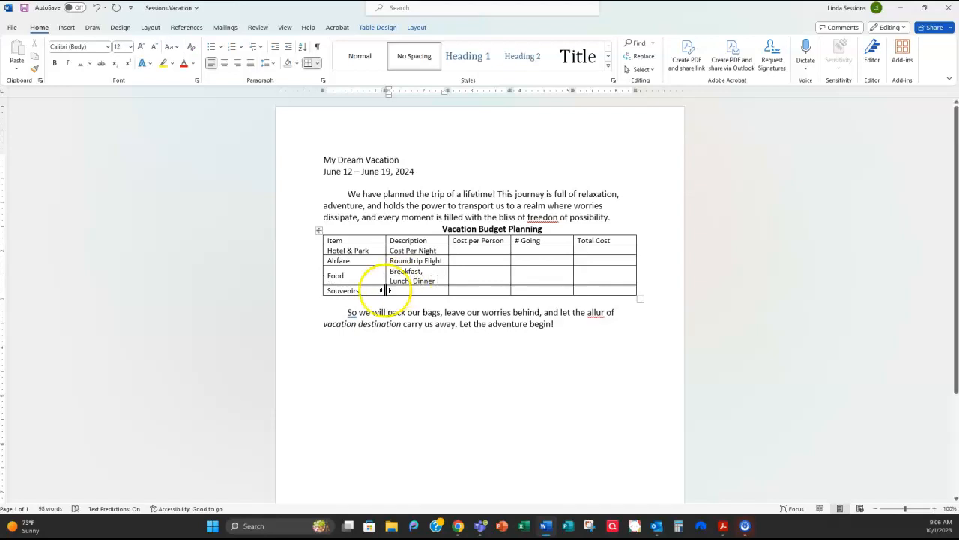
pyautogui.click(410, 291)
pyautogui.write('Keepsakes')
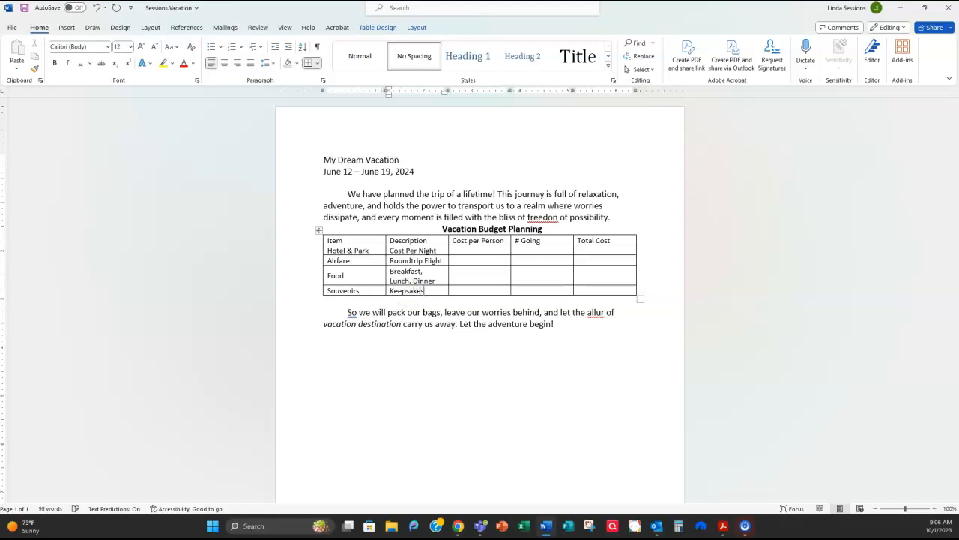
# Fill the Cost per Person column with $466.99, $500.65, $250.00 and $200.00 for the four items
pyautogui.click(479, 250)
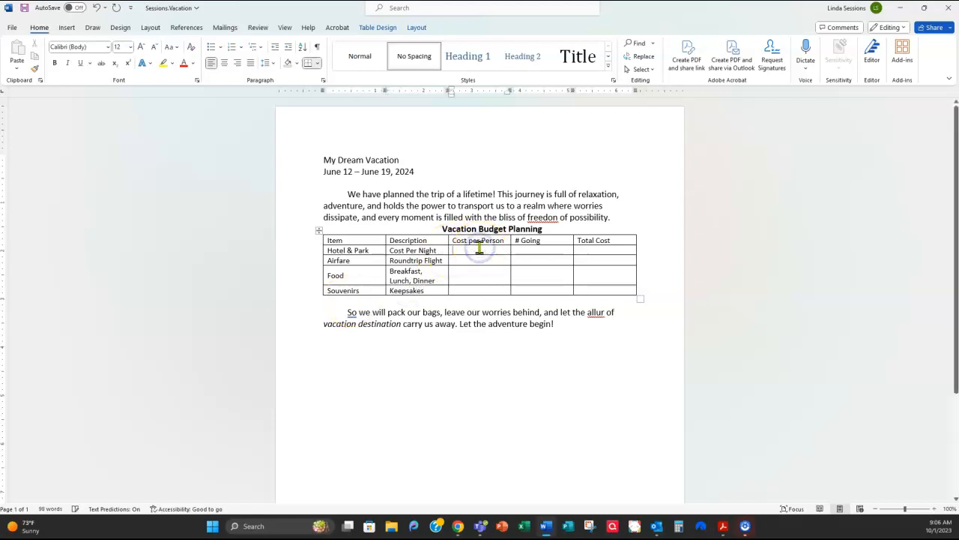
pyautogui.write('$466.99')
pyautogui.click(476, 259)
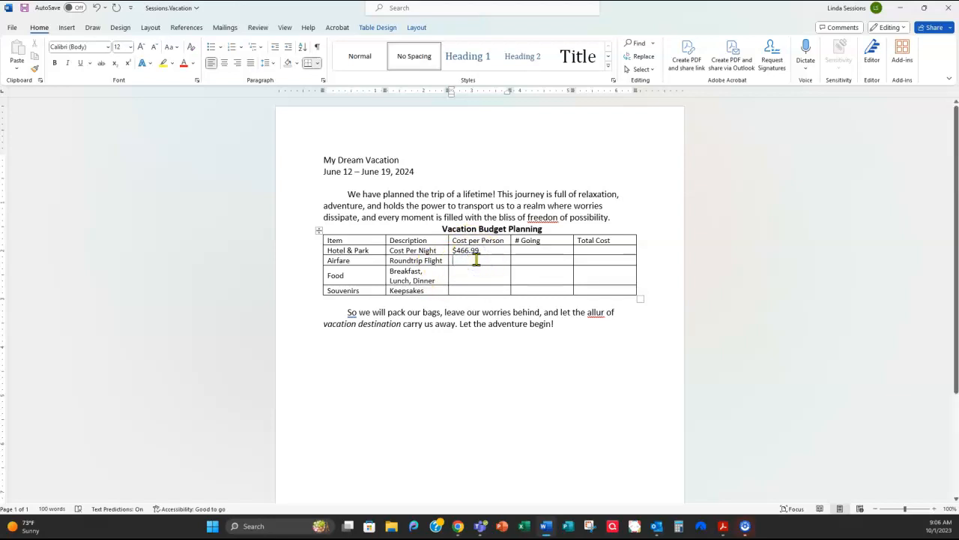
pyautogui.write('$500')
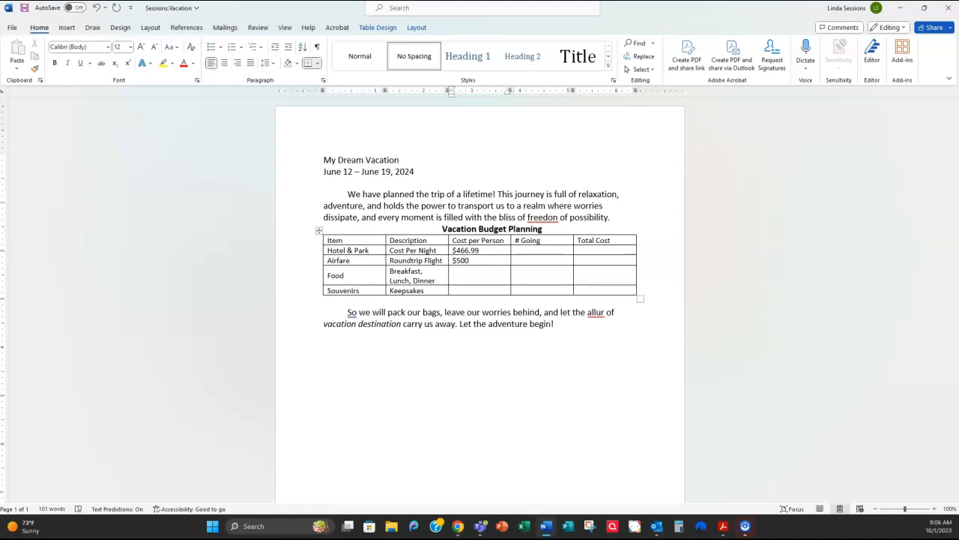
pyautogui.write('.65')
pyautogui.click(463, 273)
pyautogui.write('$250.00')
pyautogui.click(465, 291)
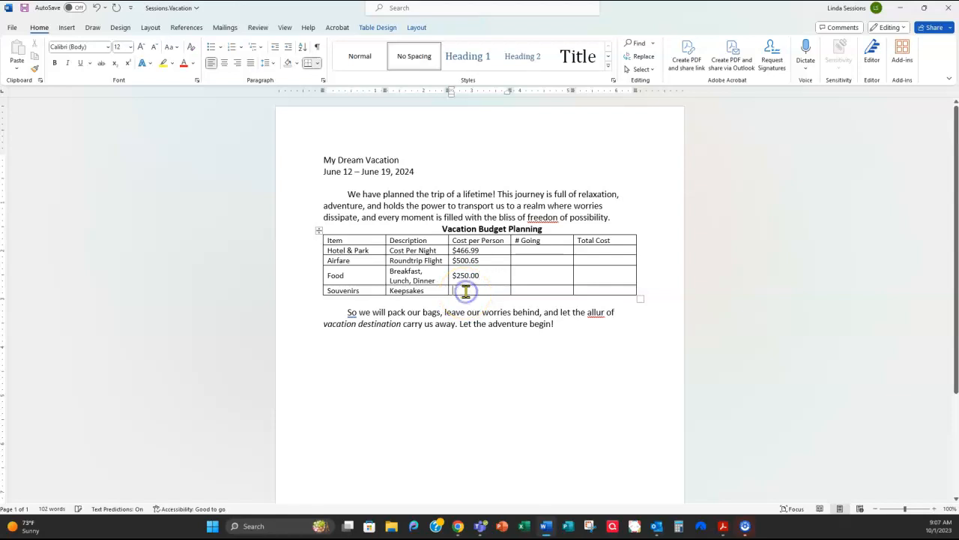
pyautogui.write('$200.00')
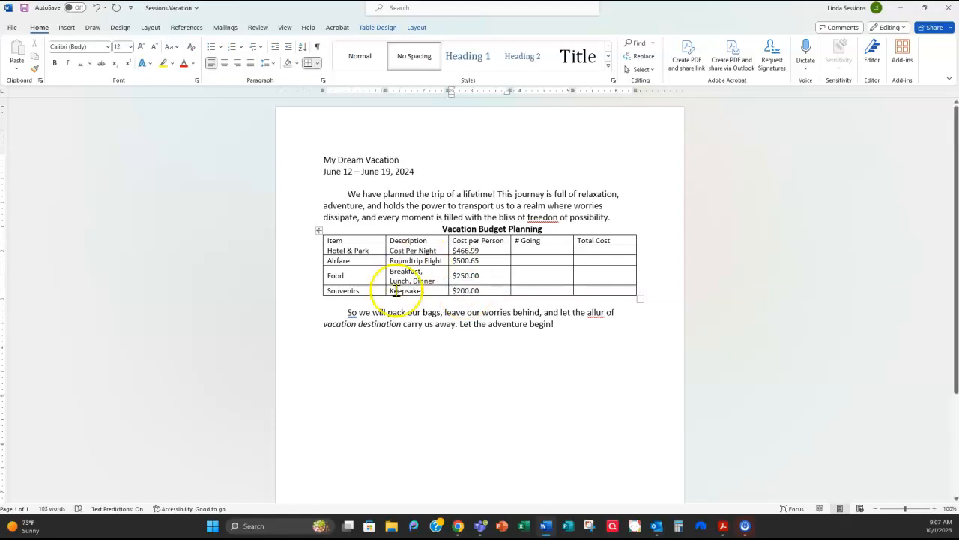
# Enter 3 in the # Going column for all four budget items
pyautogui.click(538, 253)
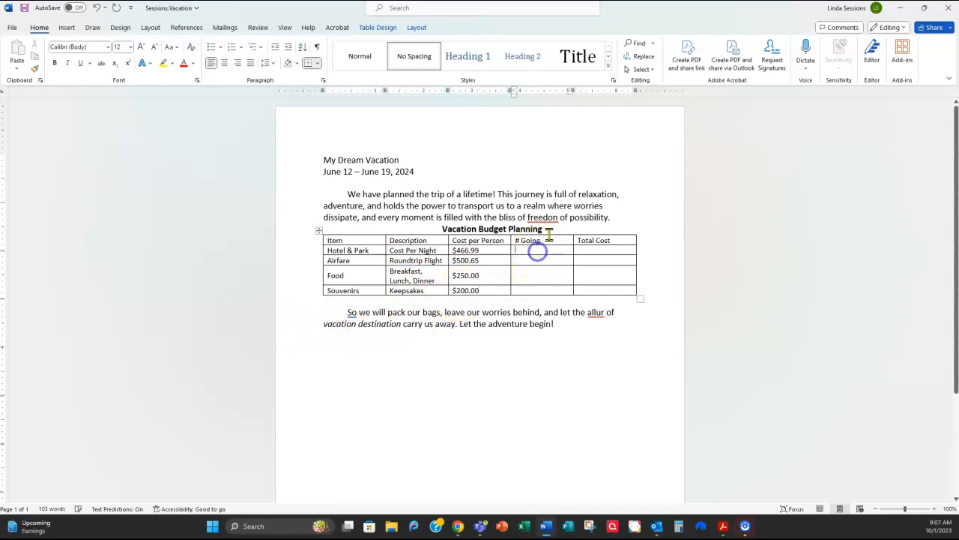
pyautogui.write('3')
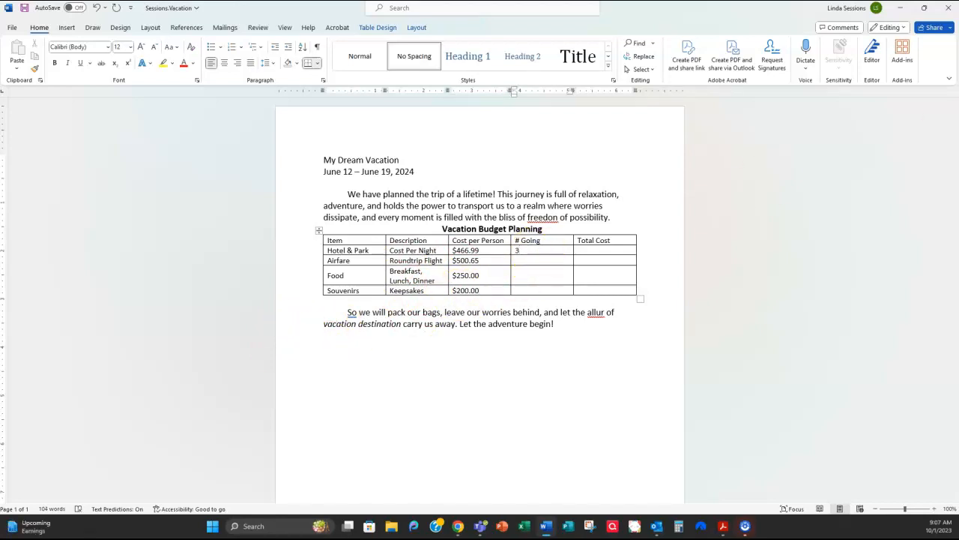
pyautogui.press('Down')
pyautogui.write('3')
pyautogui.press('Down')
pyautogui.write('33')
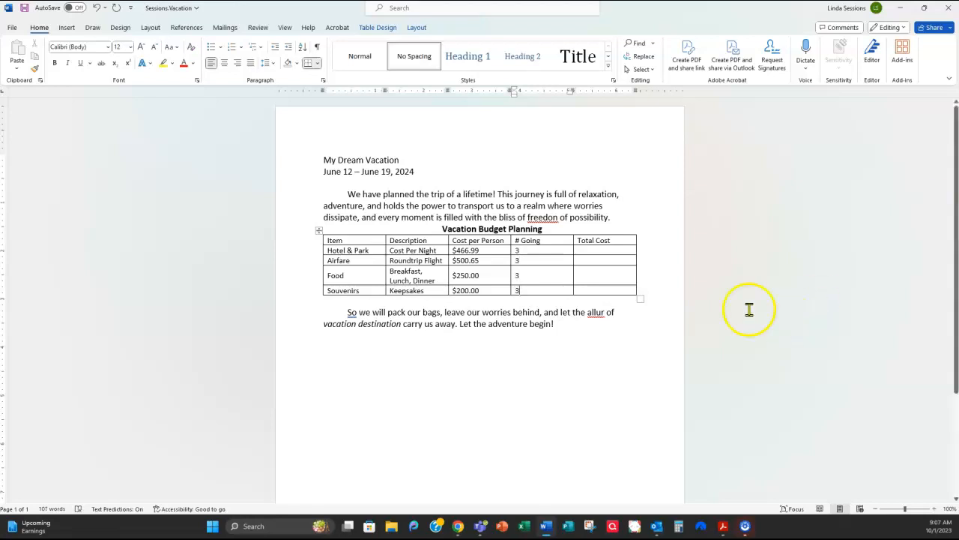
# Fill the Total Cost column with $1,400.97, $1,501.95, $750.00 and $600.00 for the four items
pyautogui.click(600, 251)
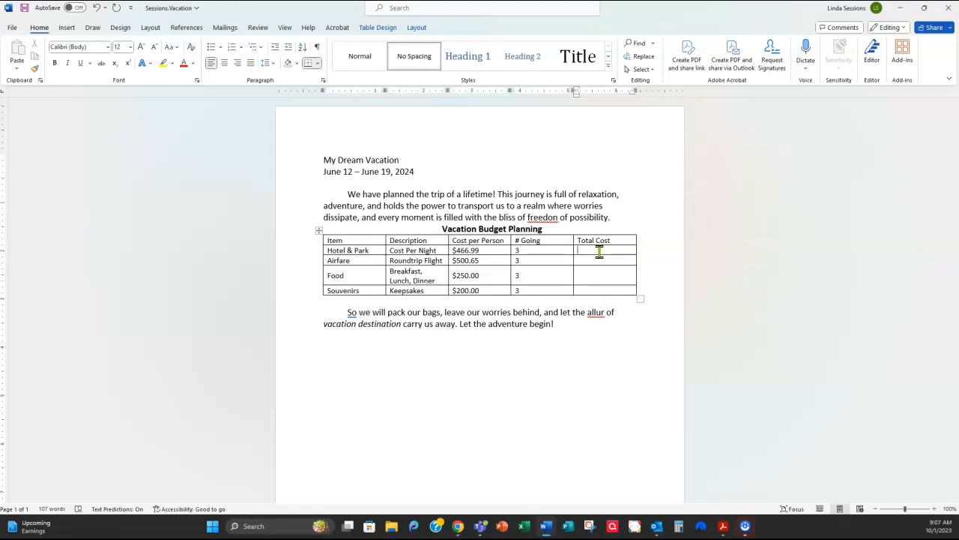
pyautogui.write('$1,400.97')
pyautogui.click(599, 259)
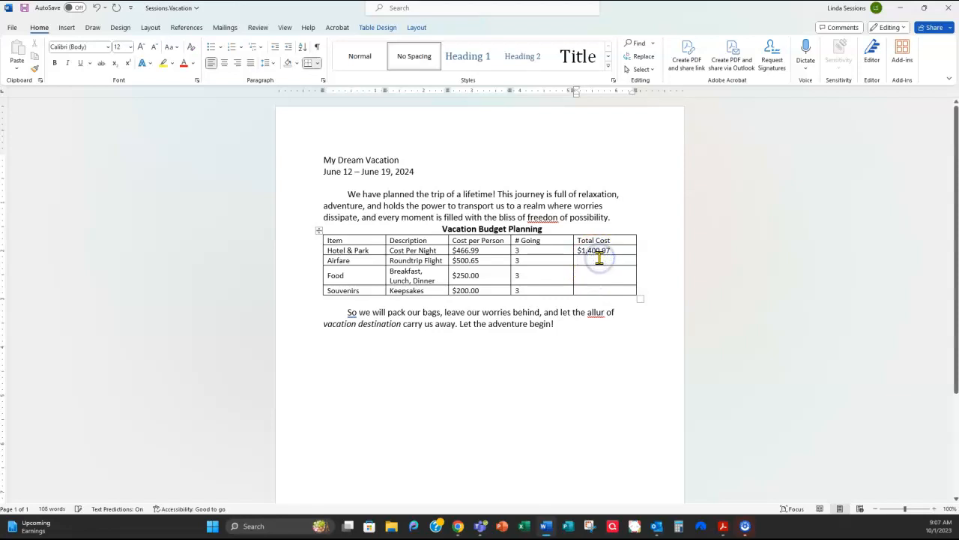
pyautogui.write('$')
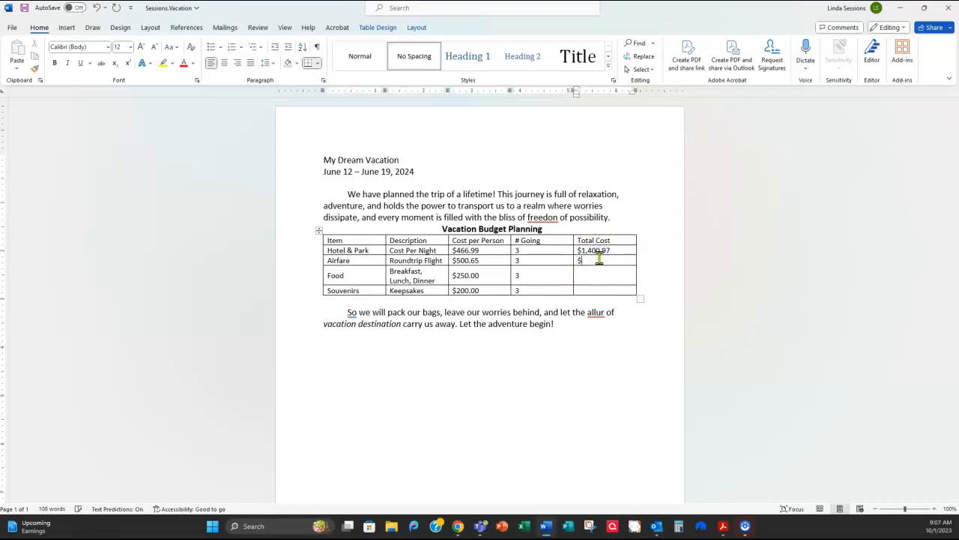
pyautogui.write('1,501.95')
pyautogui.click(593, 274)
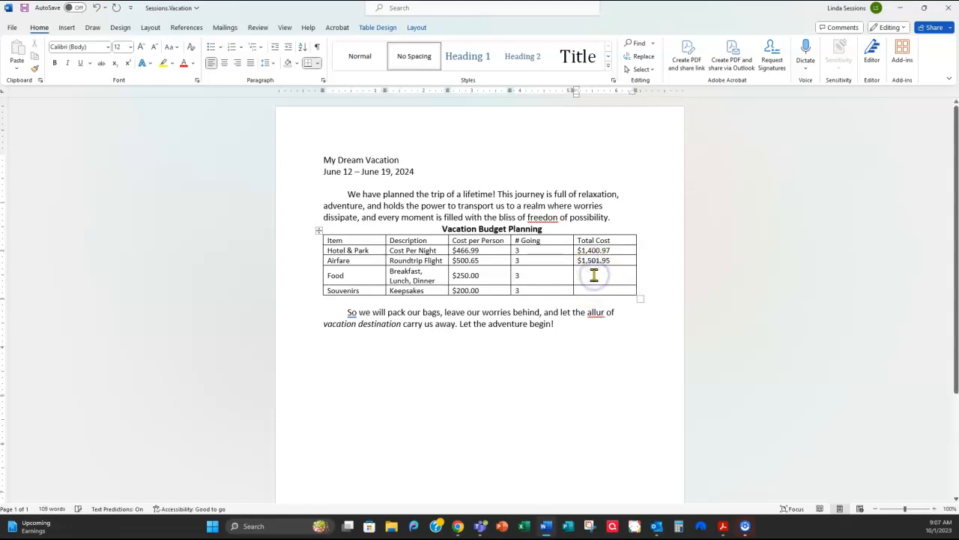
pyautogui.write('$750.00')
pyautogui.click(585, 292)
pyautogui.write('$660.00')
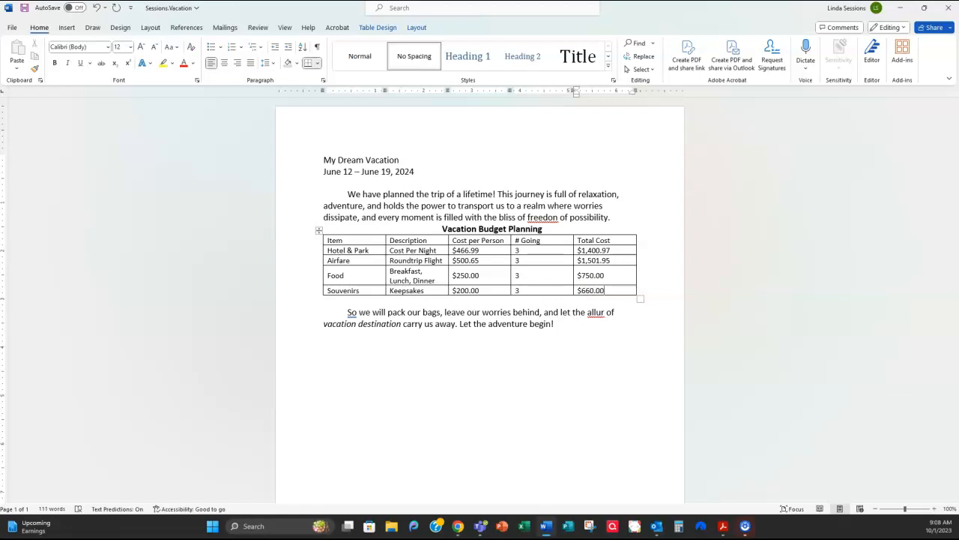
pyautogui.press('BackSpace')
pyautogui.press('BackSpace')
pyautogui.press('BackSpace')
pyautogui.press('BackSpace')
pyautogui.press('BackSpace')
pyautogui.write('00.00')
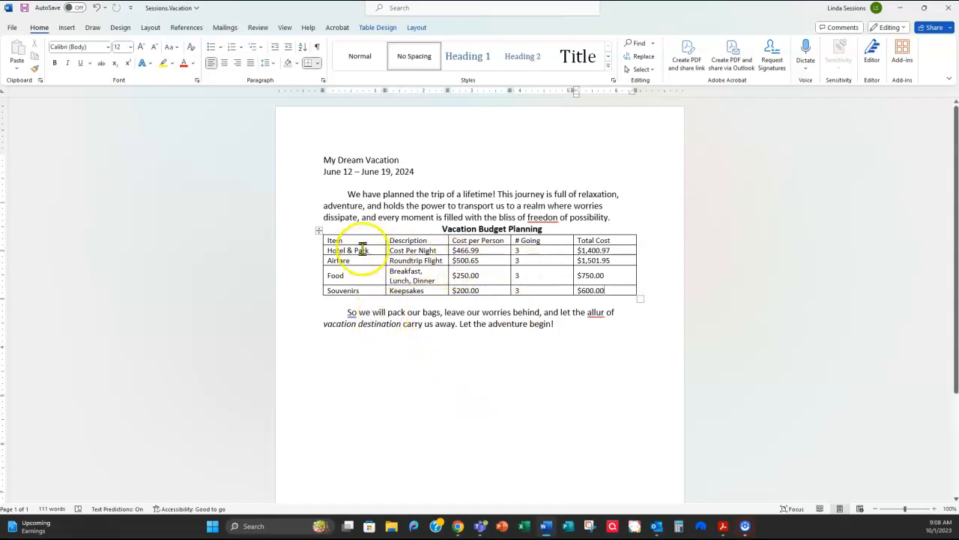
# AutoFit the whole vacation budget table to its contents
pyautogui.click(318, 228)
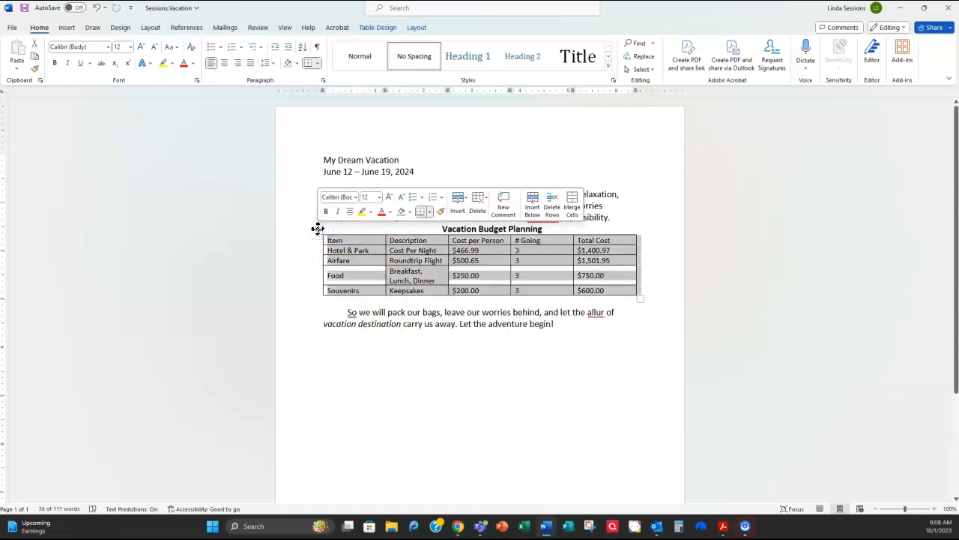
pyautogui.click(417, 28)
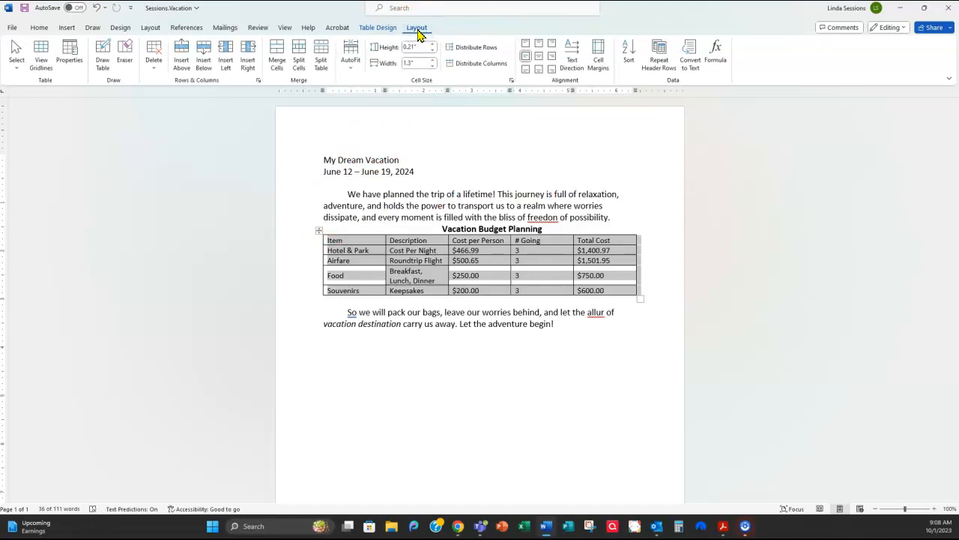
pyautogui.click(349, 69)
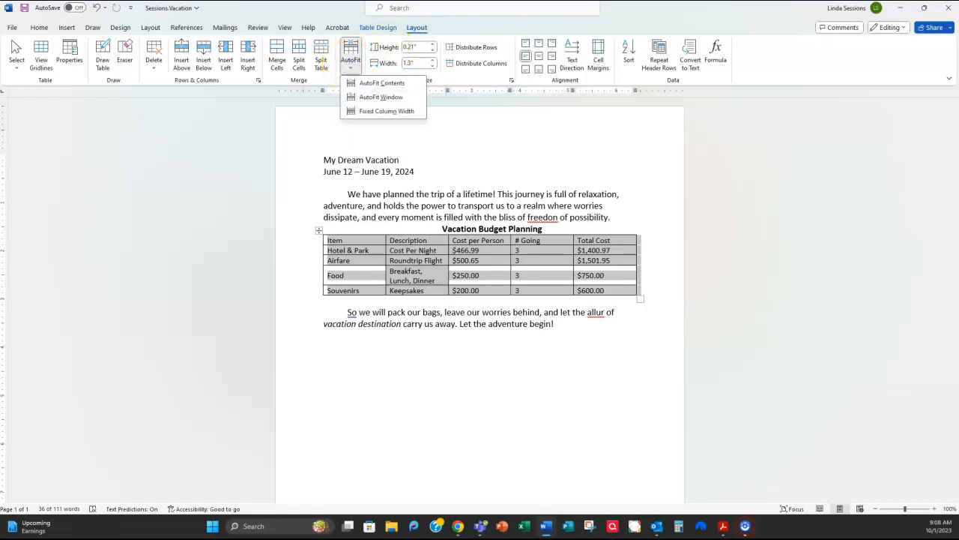
pyautogui.click(364, 89)
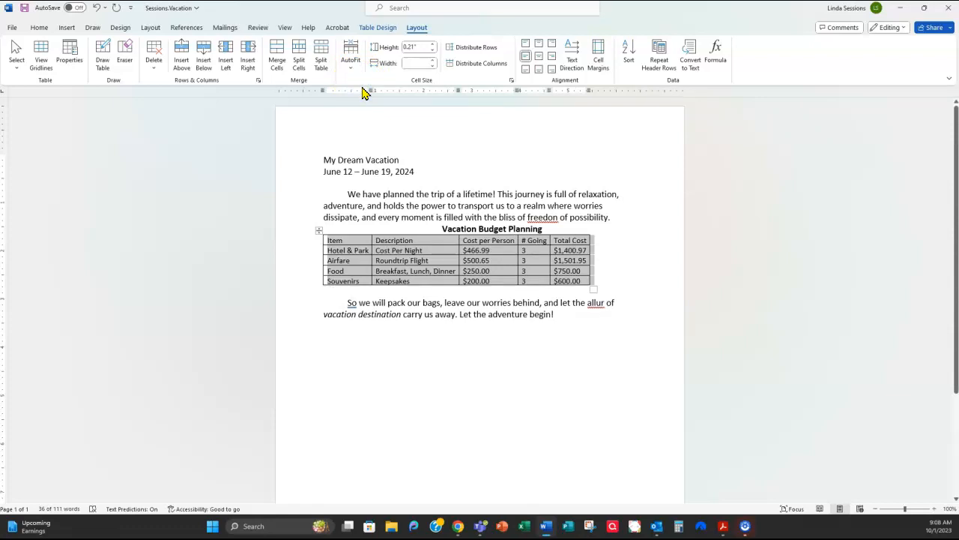
# Apply the List Tables style with a solid green header row to the budget table and centre the table on the page
pyautogui.click(380, 30)
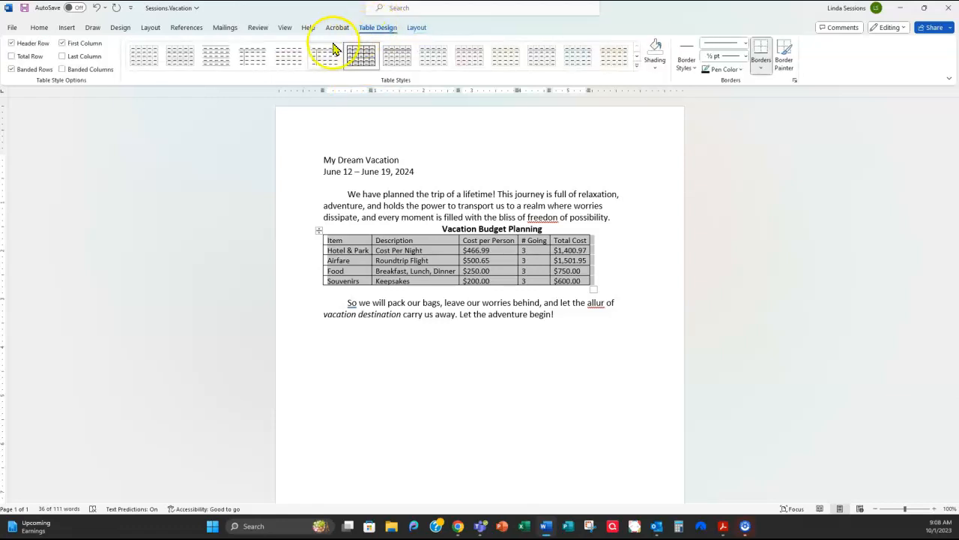
pyautogui.click(637, 71)
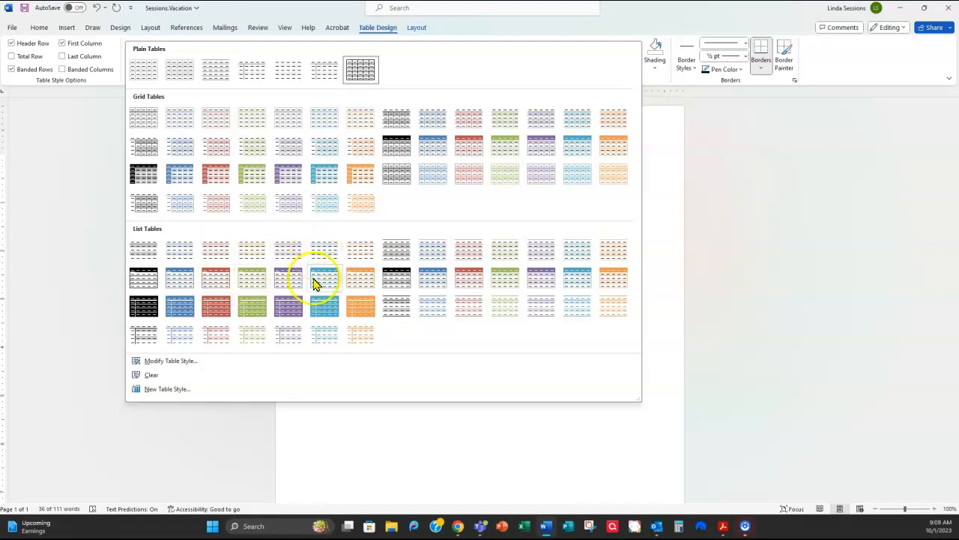
pyautogui.click(253, 283)
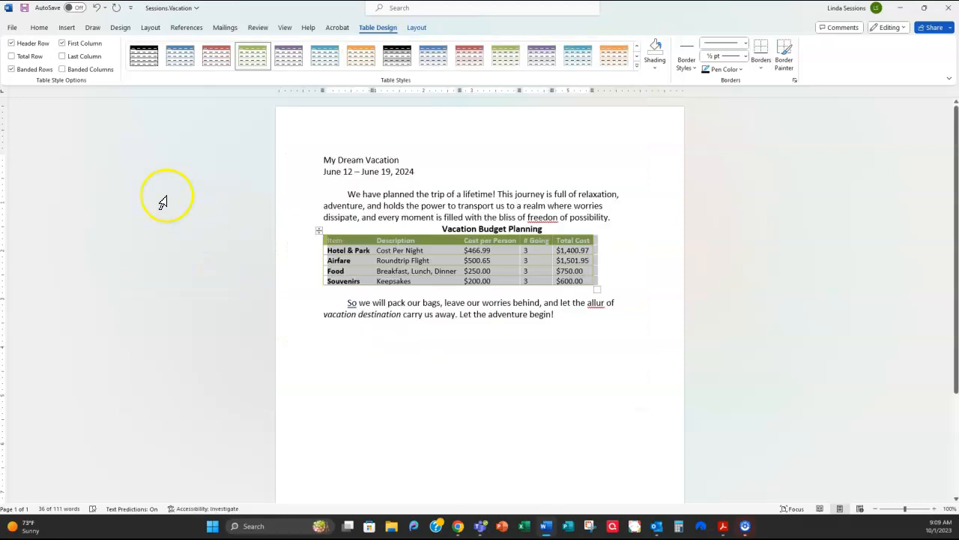
pyautogui.click(35, 29)
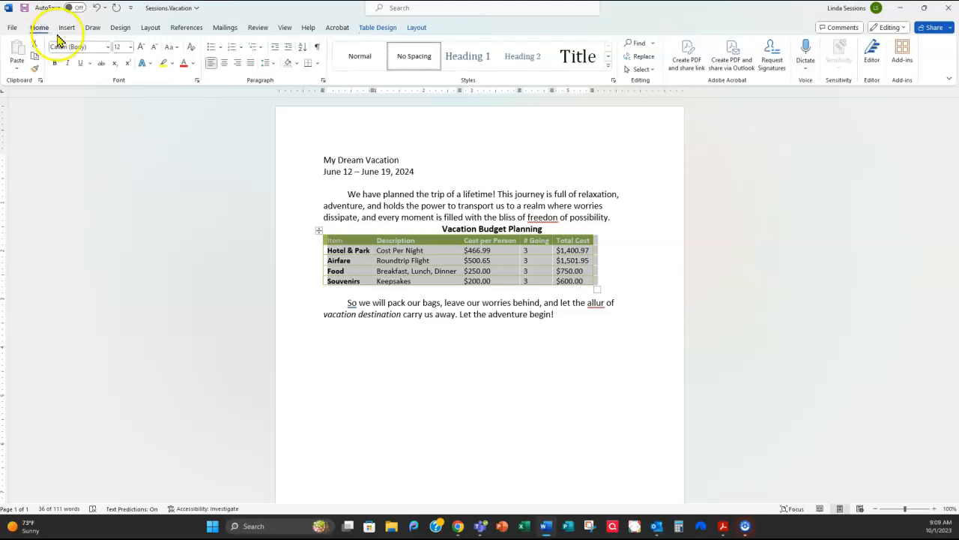
pyautogui.click(225, 65)
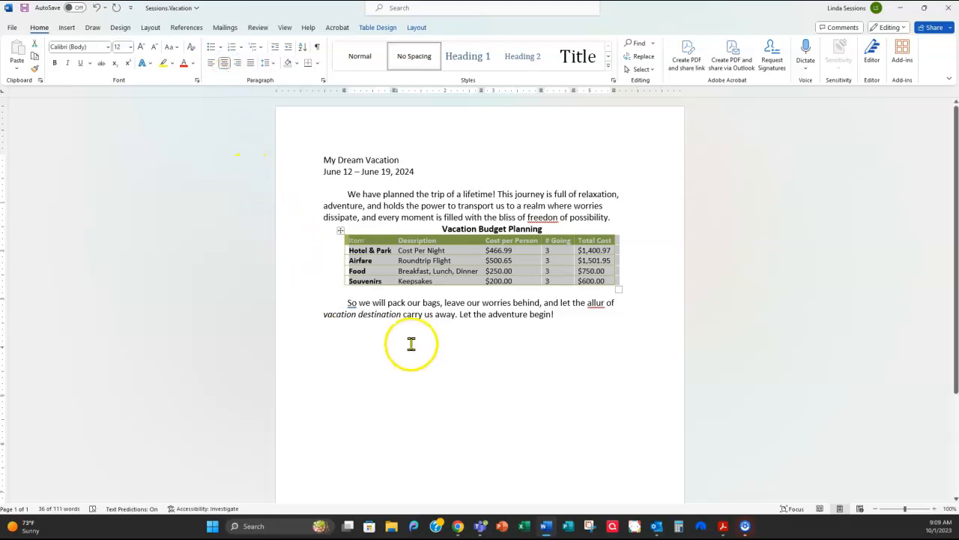
pyautogui.click(628, 275)
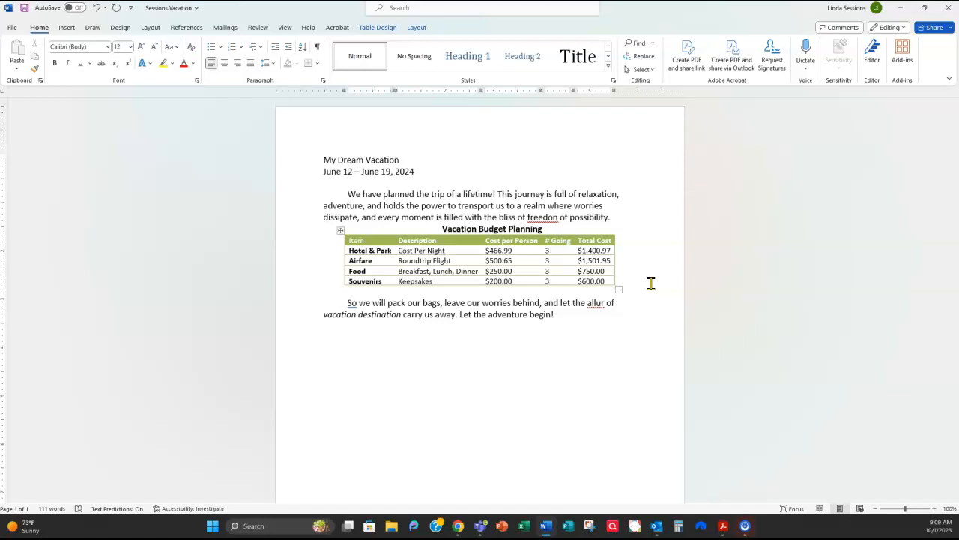
pyautogui.press('Return')
pyautogui.press('Return')
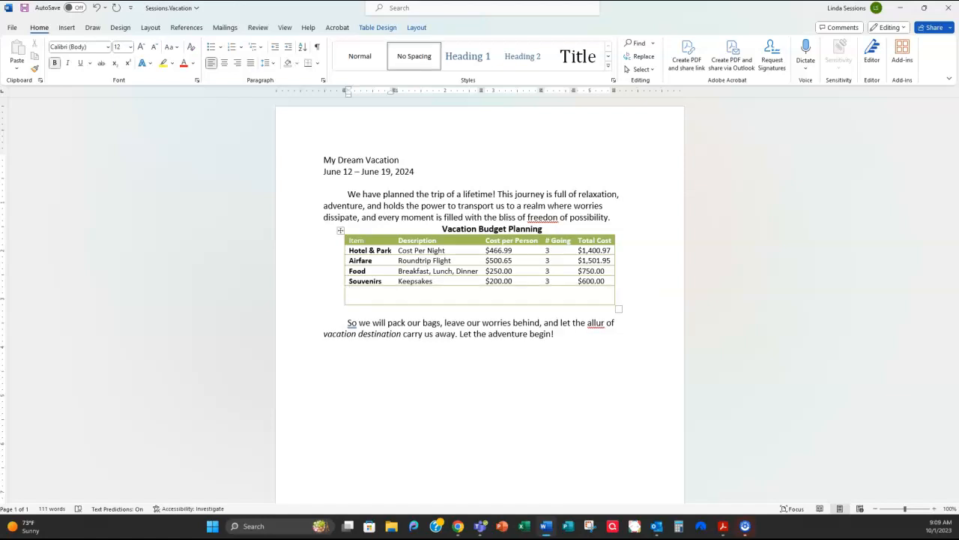
pyautogui.press('BackSpace')
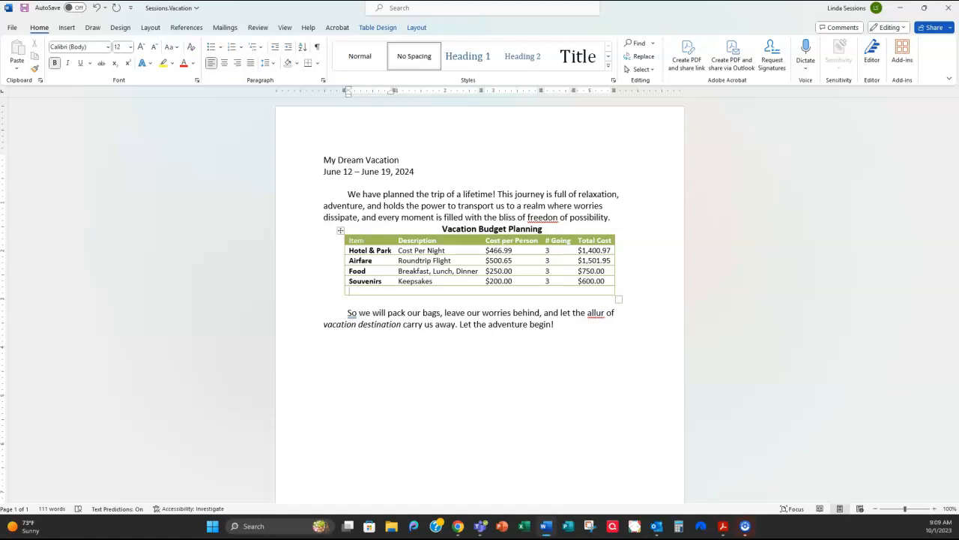
pyautogui.click(98, 9)
pyautogui.click(97, 9)
pyautogui.click(97, 9)
pyautogui.click(647, 300)
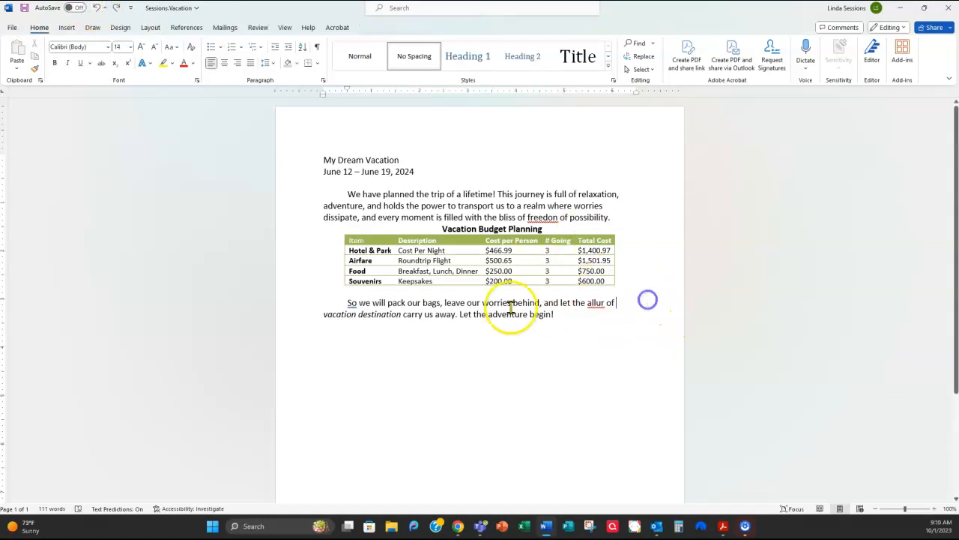
# Add another blank line between the budget table and the closing paragraph, and display the formatting marks
pyautogui.click(341, 292)
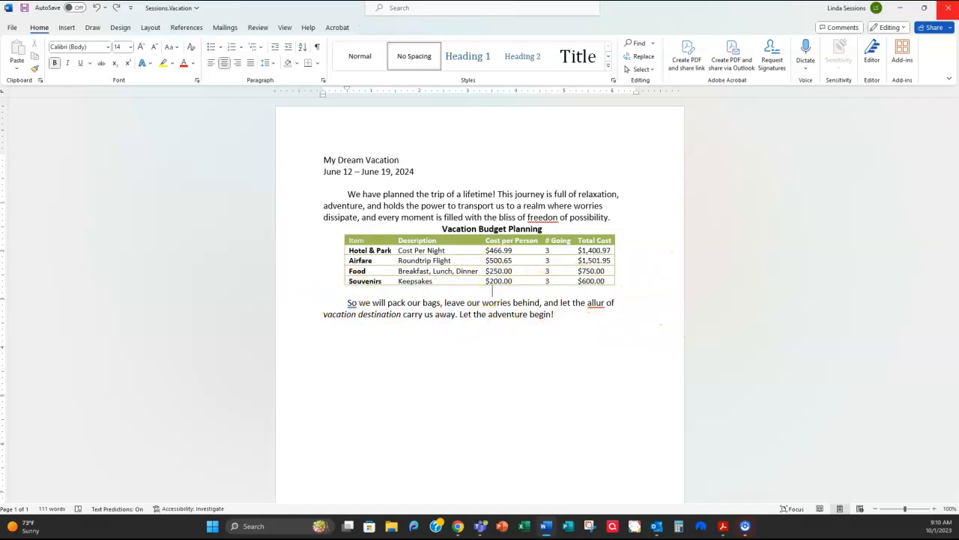
pyautogui.press('Return')
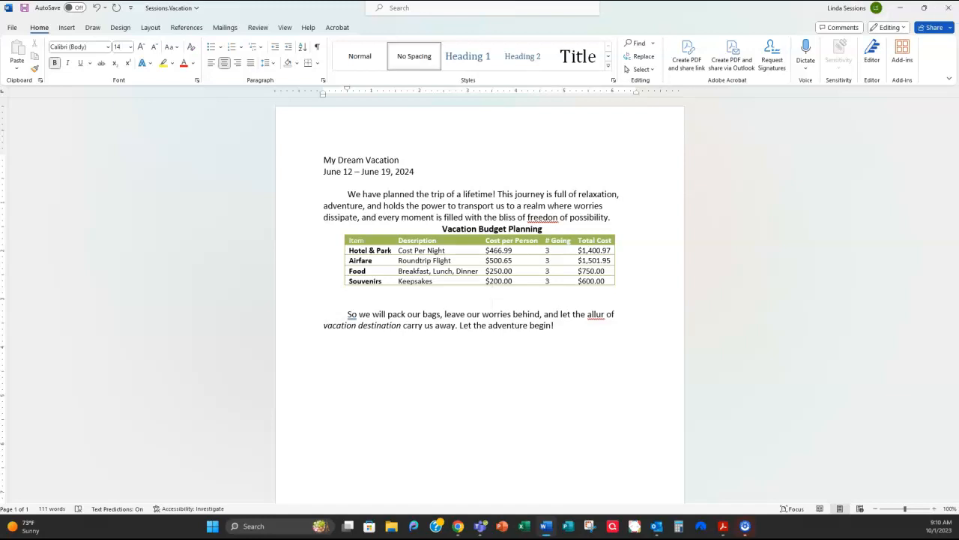
pyautogui.click(316, 48)
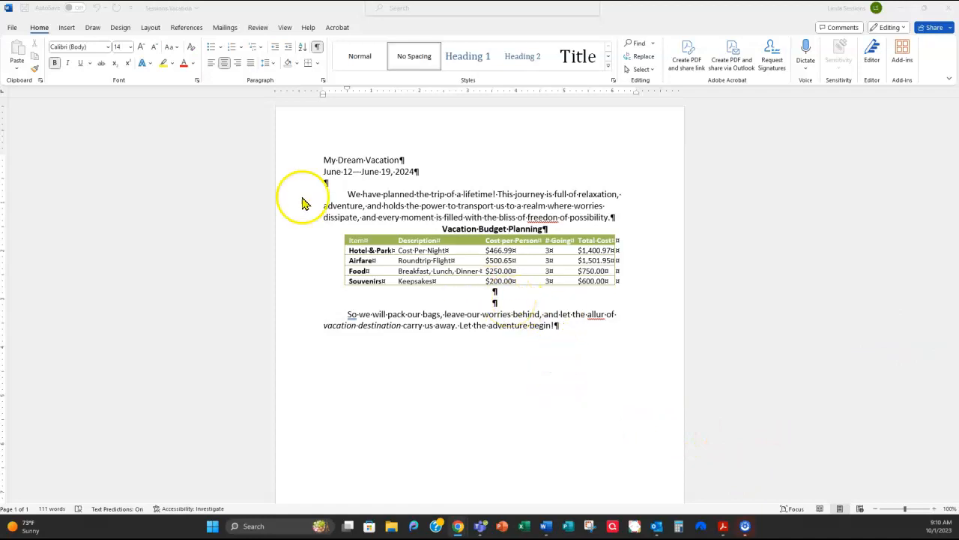
# Left-align the blank line just above the closing paragraph and turn off its bold formatting
pyautogui.click(212, 67)
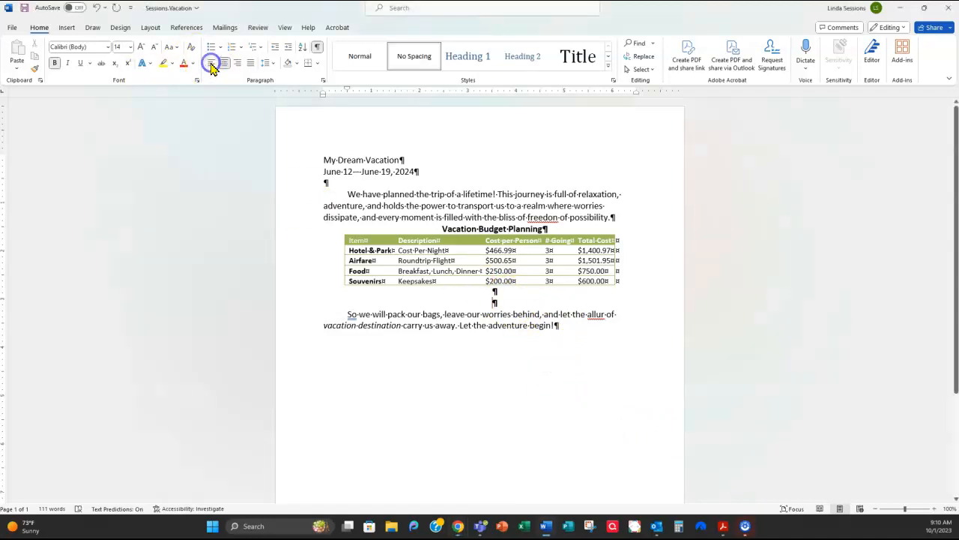
pyautogui.click(212, 68)
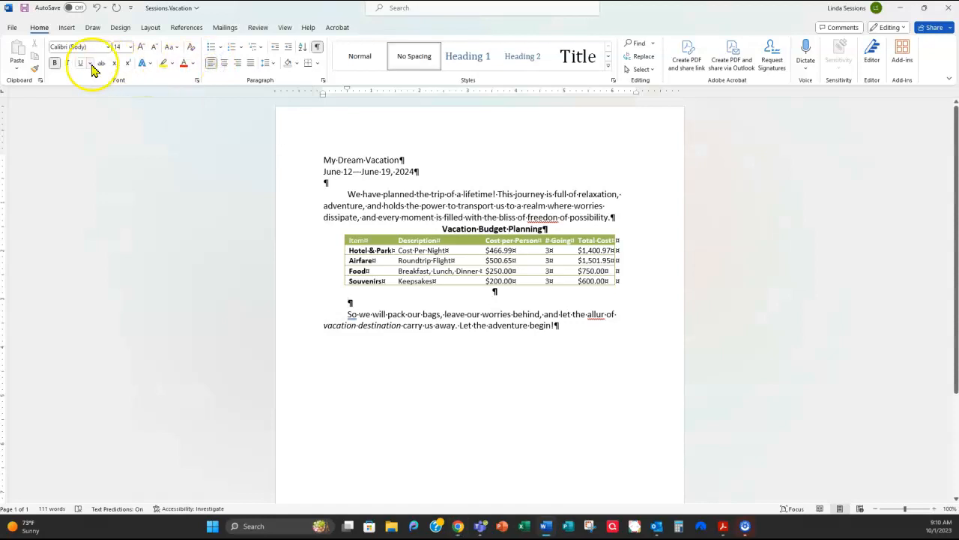
pyautogui.click(54, 64)
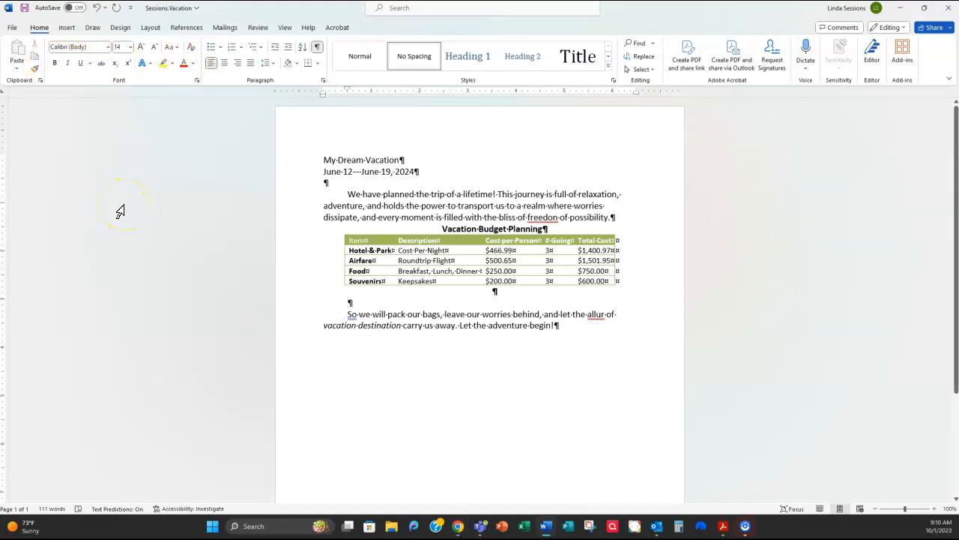
# Enter the sentence "We have many things to do on our trip including:" below the table and start a new line
pyautogui.write('We have ma')
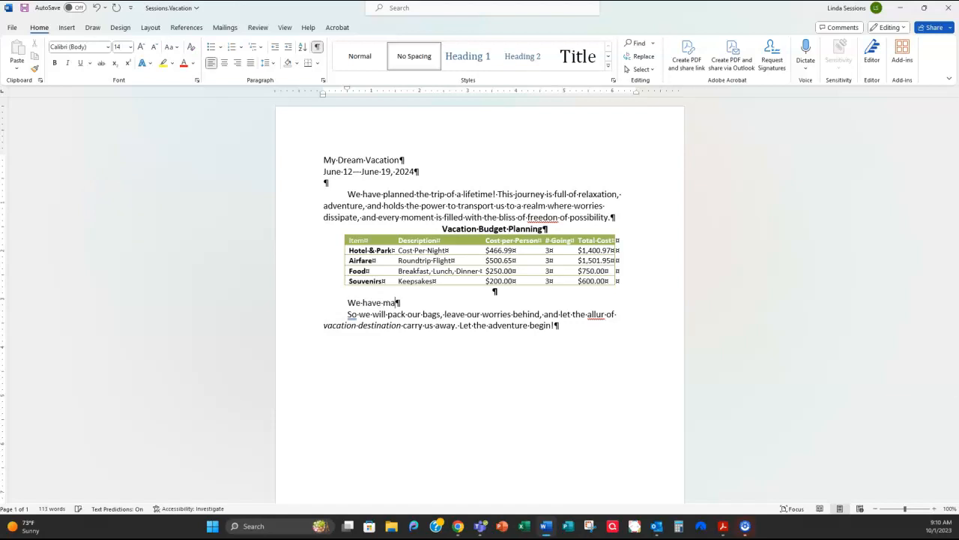
pyautogui.write('ny things to do on')
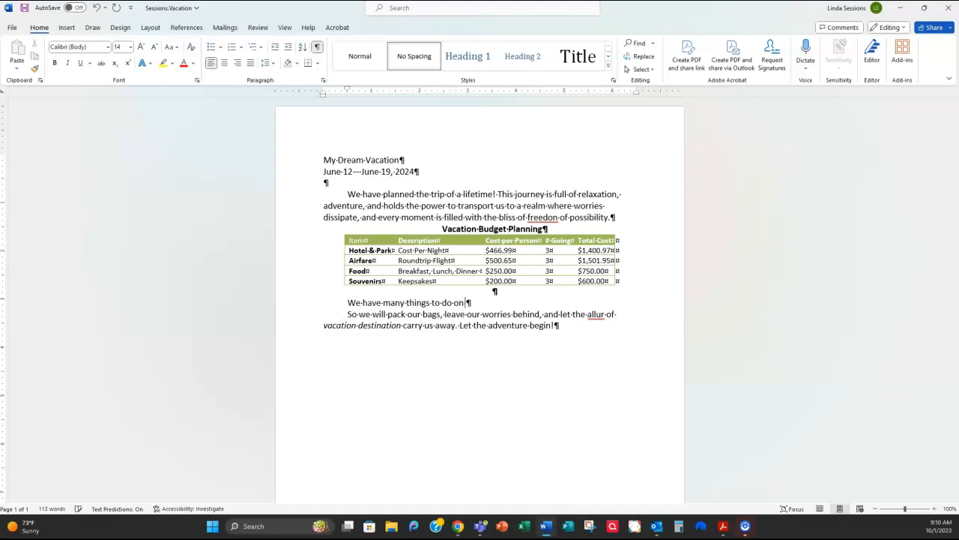
pyautogui.write(' our trip including:')
pyautogui.press('Return')
pyautogui.click(150, 196)
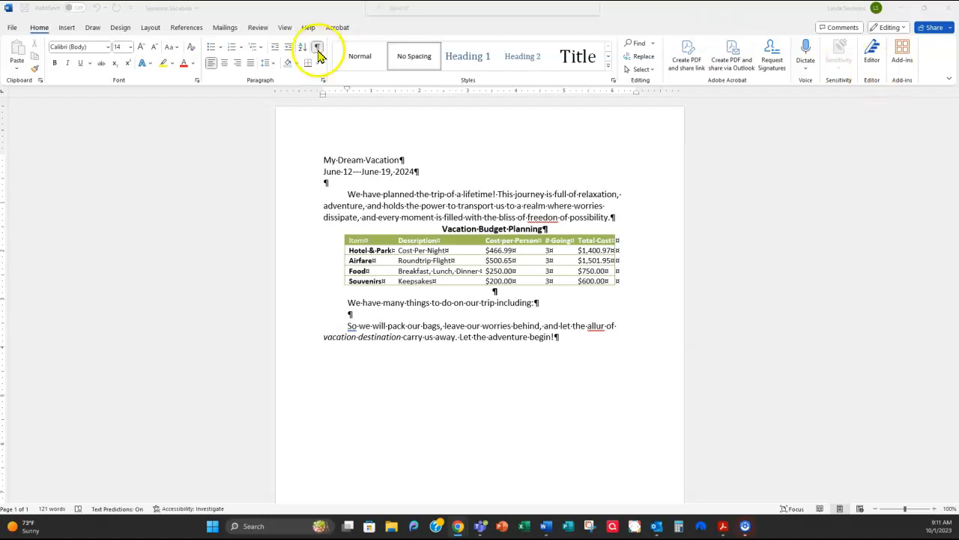
# Create a list with the multicoloured picture bullet containing One, Two and Three, and end it with an unbulleted blank line
pyautogui.click(220, 48)
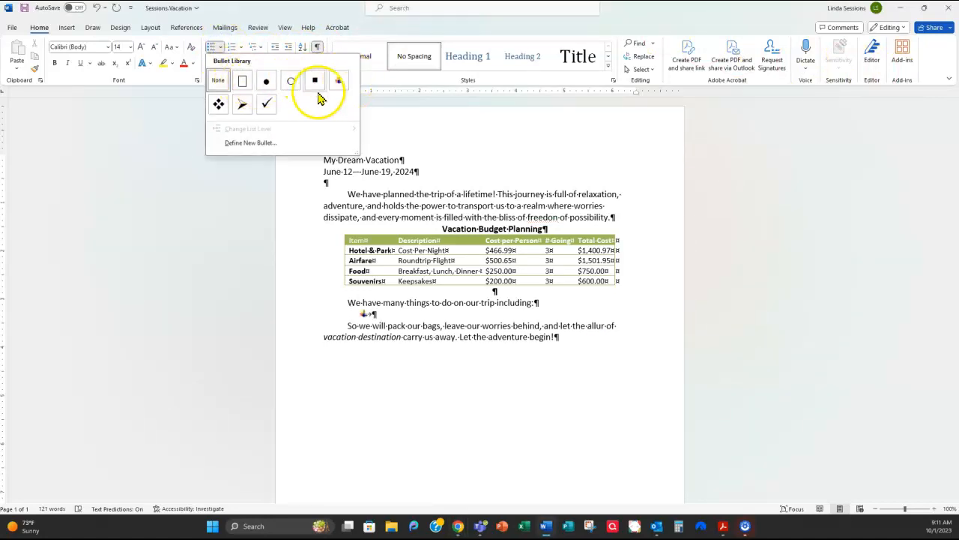
pyautogui.click(338, 83)
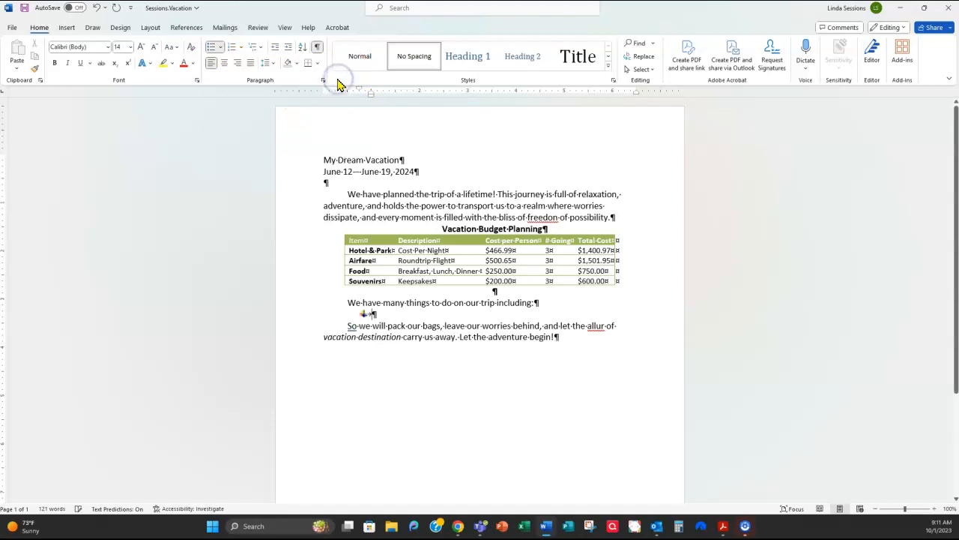
pyautogui.write('One')
pyautogui.press('Return')
pyautogui.write('Two')
pyautogui.press('Return')
pyautogui.write('three')
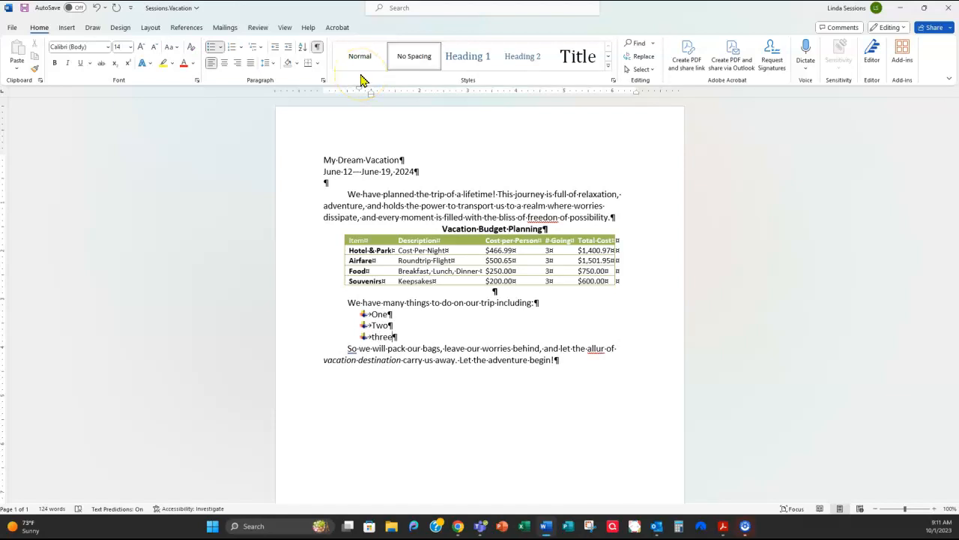
pyautogui.press('Return')
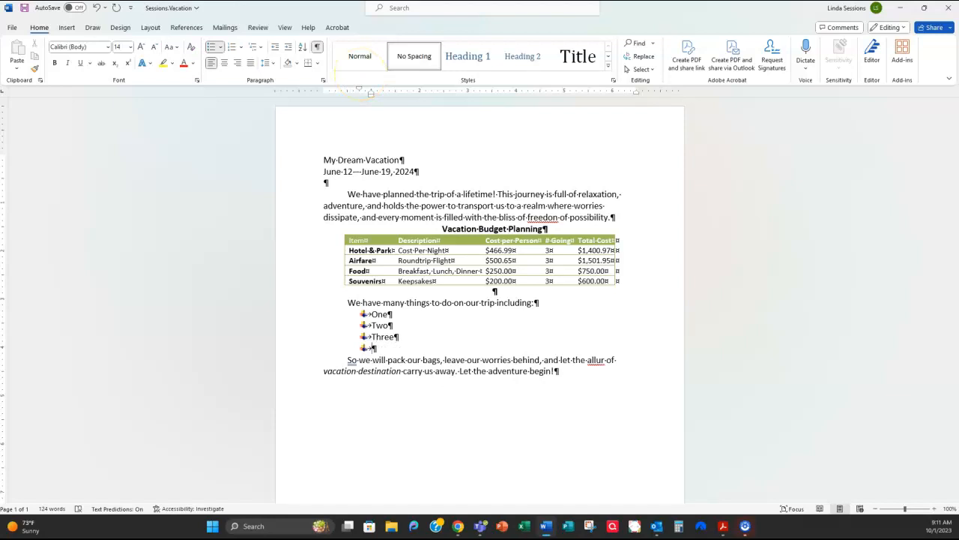
pyautogui.press('Return')
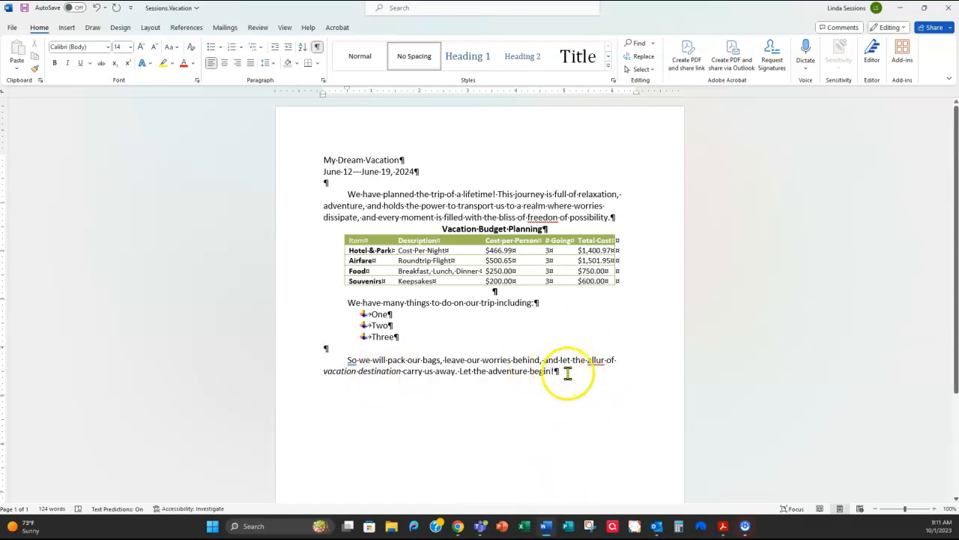
# Add a blank line after the closing paragraph and insert the Interconnected Rings SmartArt there
pyautogui.press('Return')
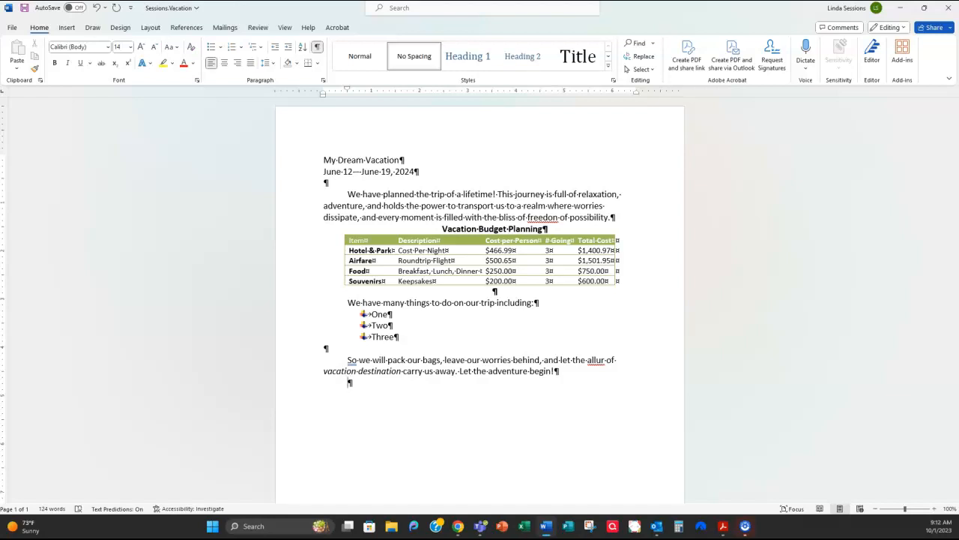
pyautogui.click(67, 27)
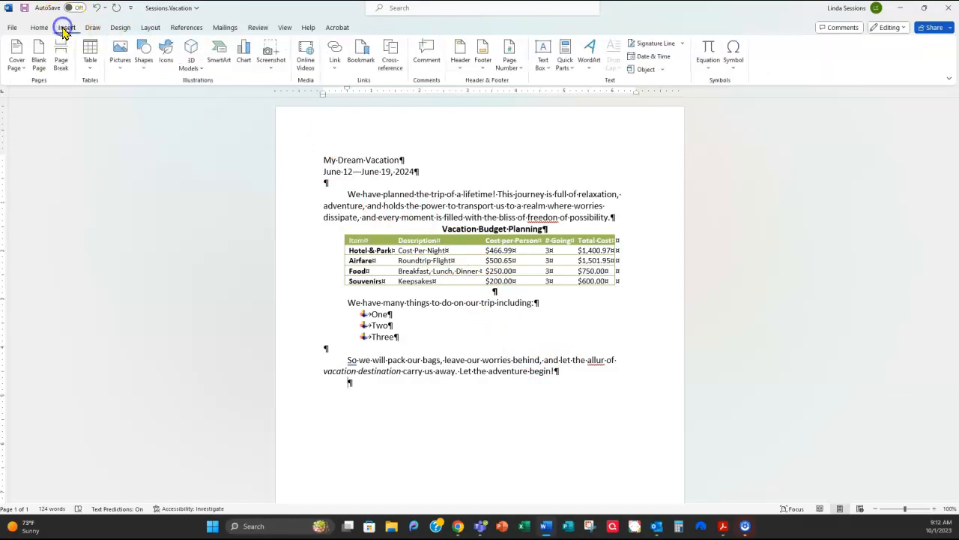
pyautogui.click(224, 60)
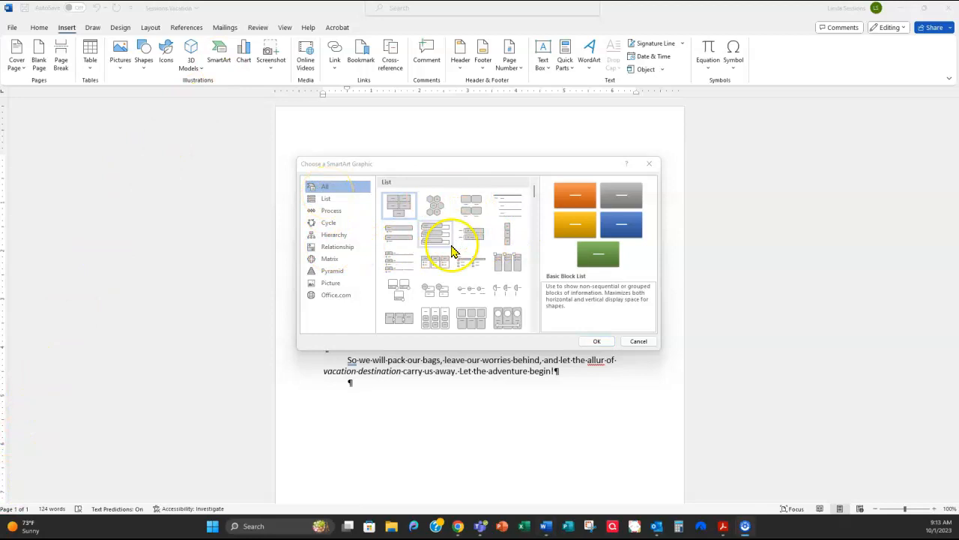
pyautogui.click(335, 296)
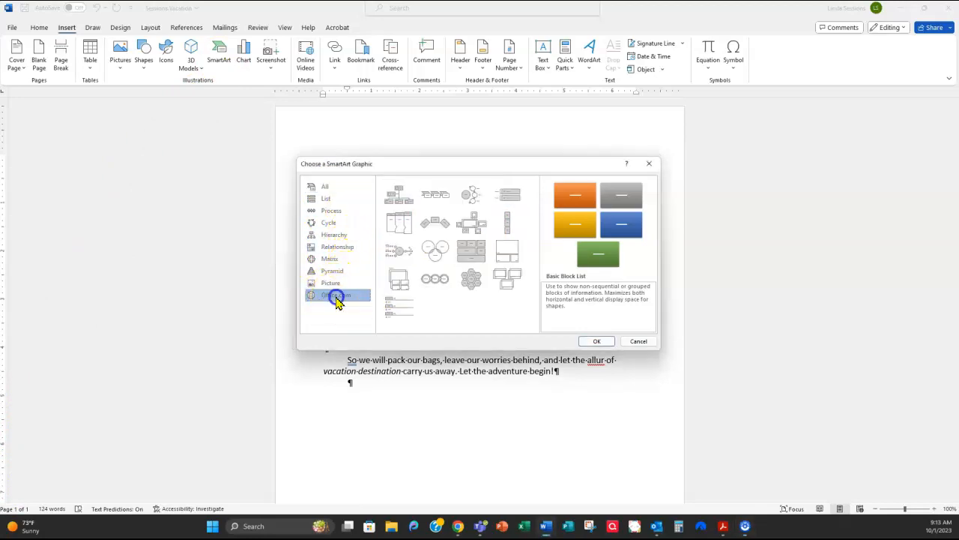
pyautogui.click(438, 255)
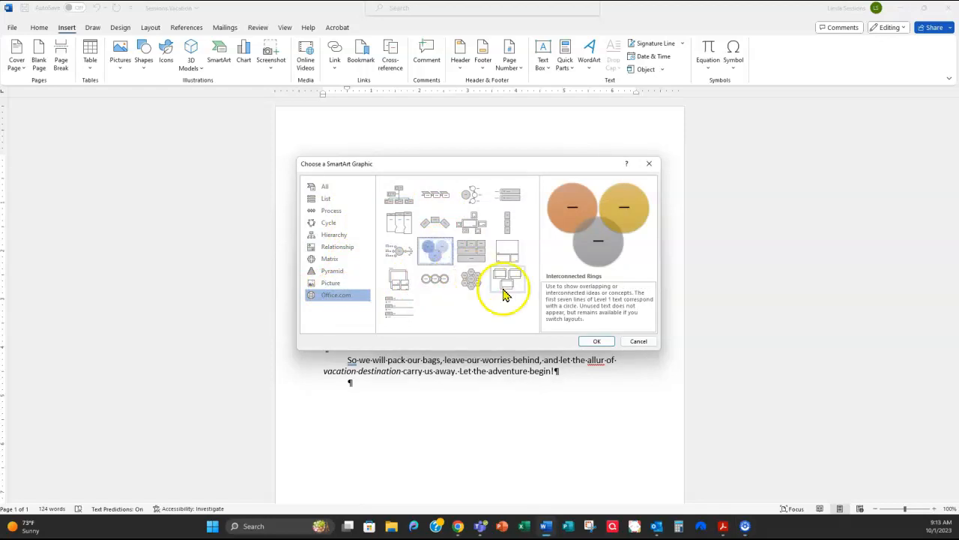
pyautogui.click(592, 342)
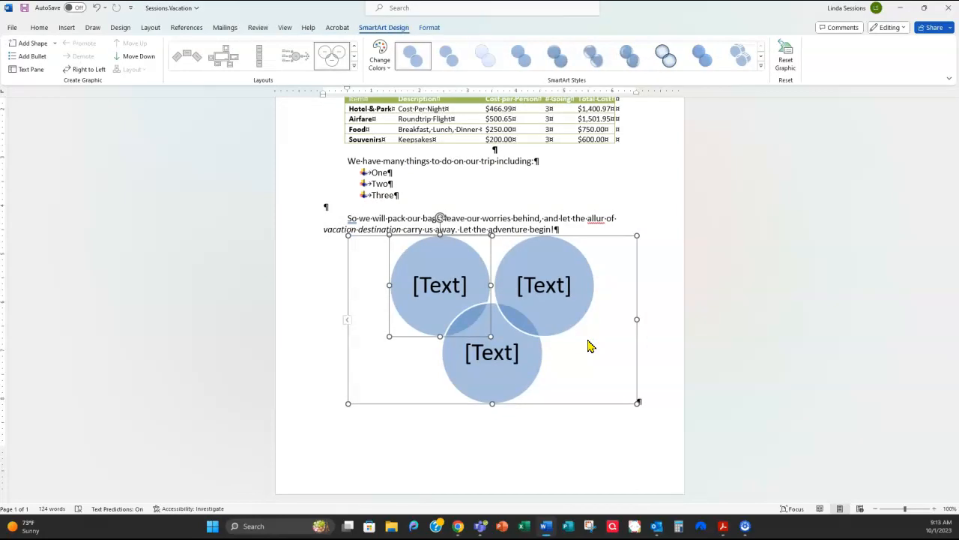
# Label the three SmartArt rings Memories, Family Time and Adventure
pyautogui.click(445, 287)
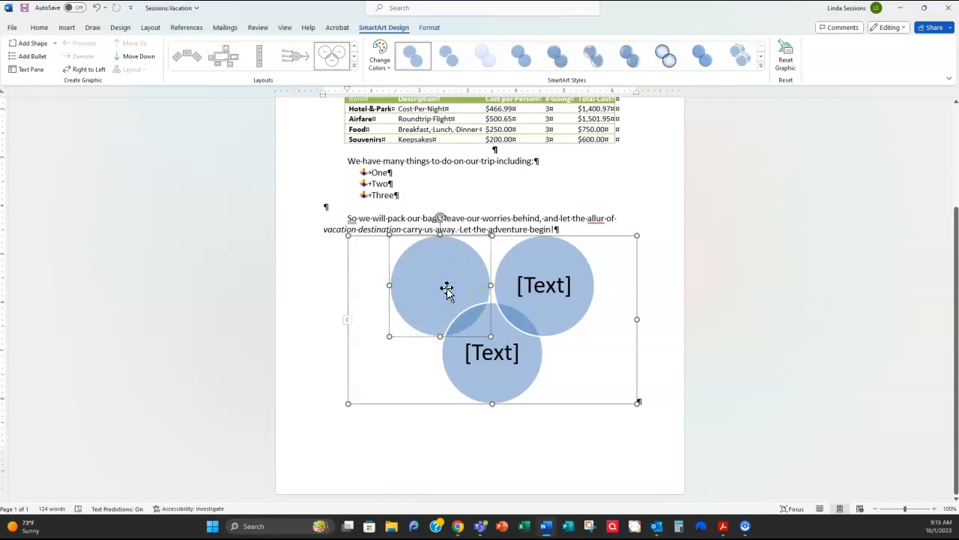
pyautogui.write('Memories')
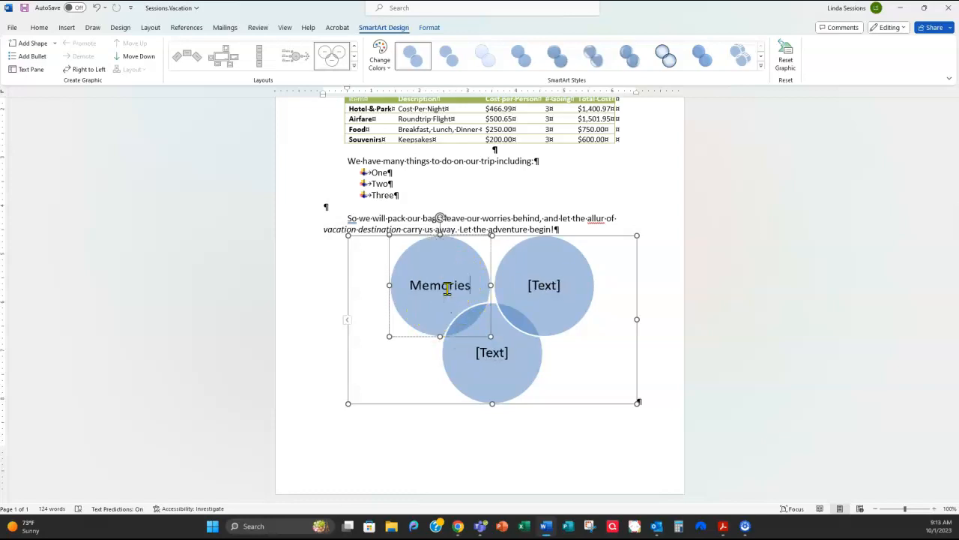
pyautogui.click(541, 283)
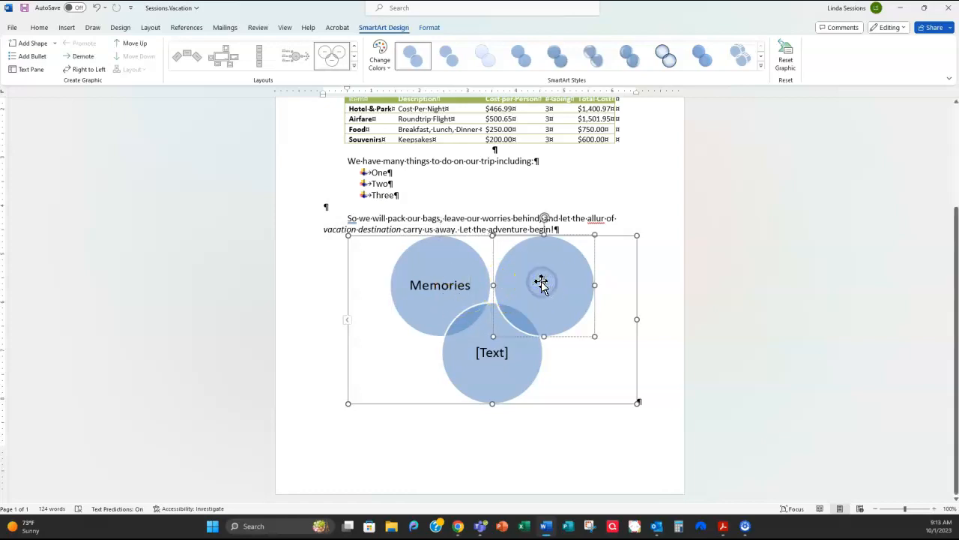
pyautogui.write('Family Time')
pyautogui.click(505, 359)
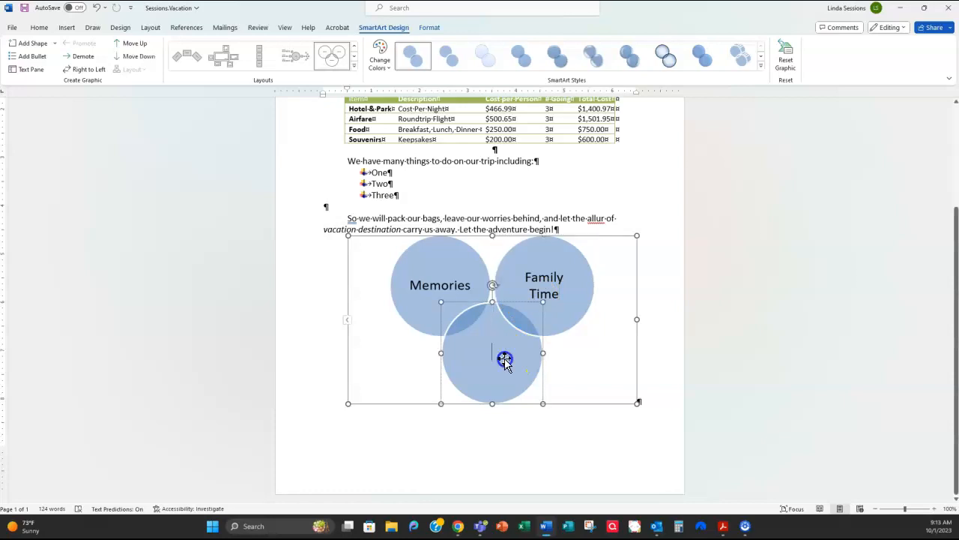
pyautogui.write('Adventure')
# Recolour the whole SmartArt graphic with Gradient Range - Accent 3 and apply the Inset SmartArt style
pyautogui.click(600, 443)
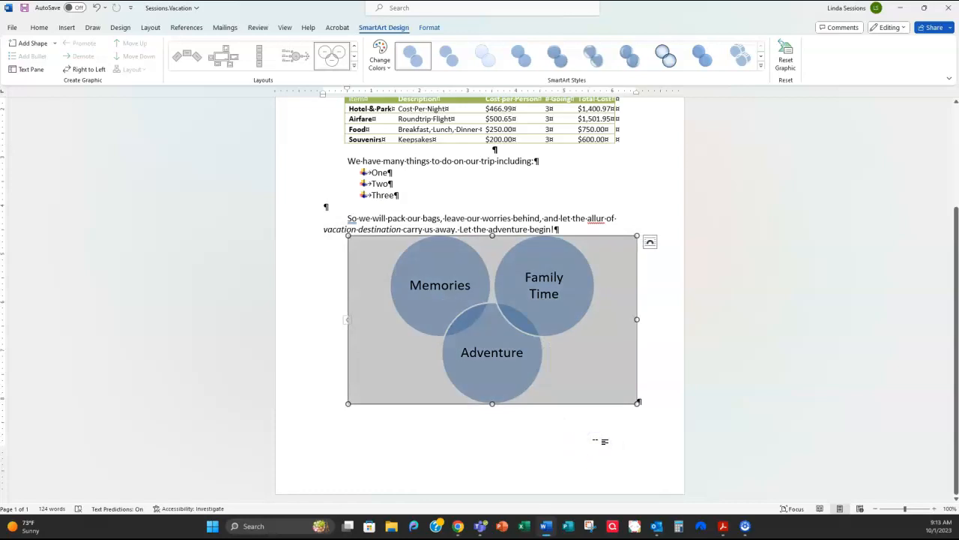
pyautogui.click(382, 63)
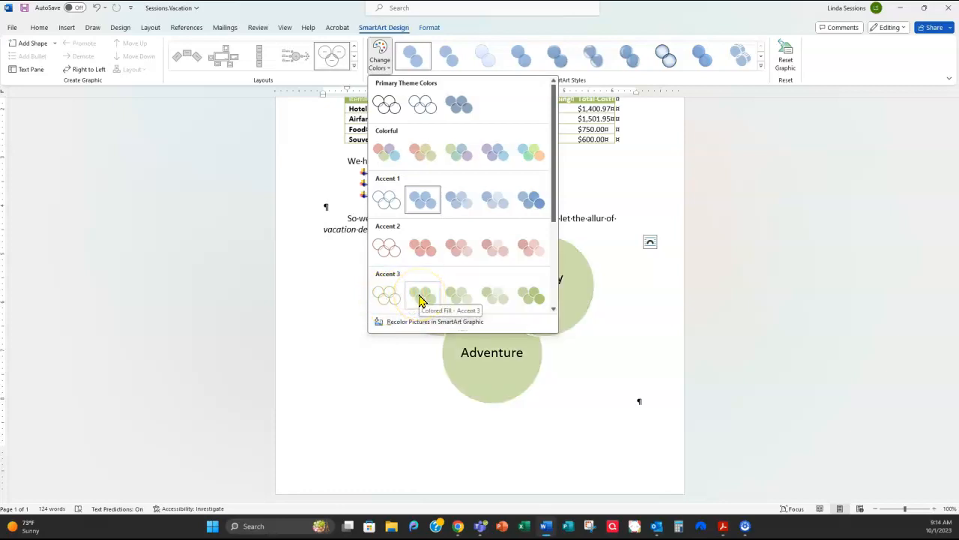
pyautogui.click(459, 297)
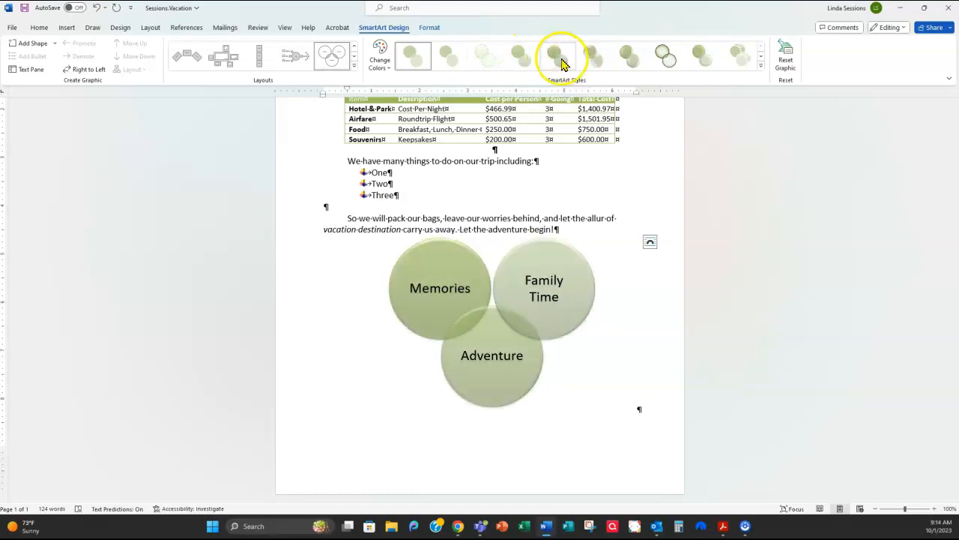
pyautogui.click(633, 60)
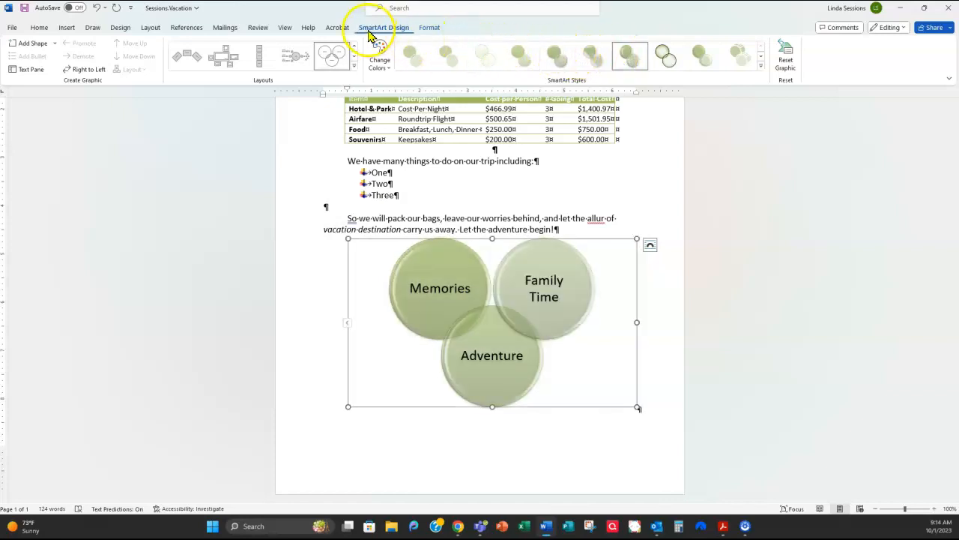
# Set the height of the SmartArt graphic to 2.0 inches
pyautogui.click(433, 29)
pyautogui.click(805, 49)
pyautogui.write('2.8')
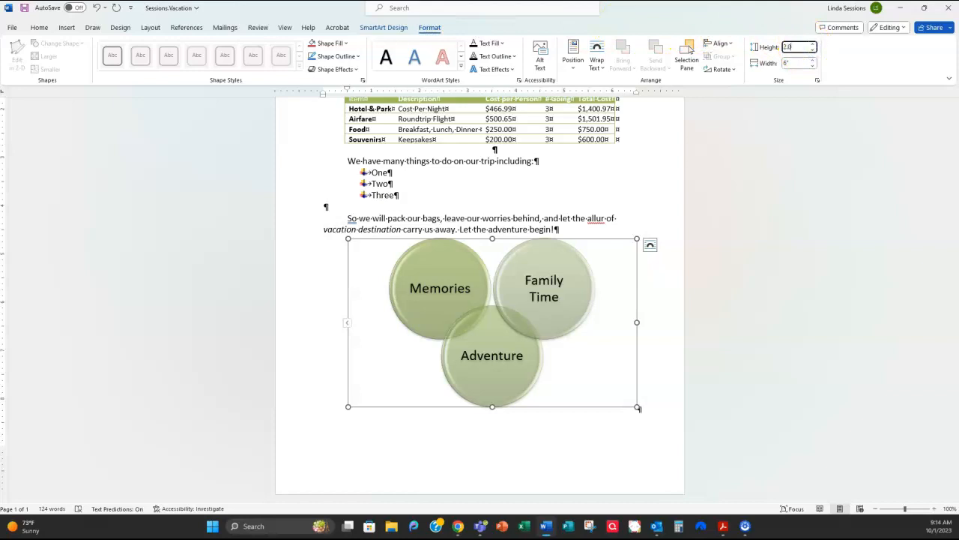
pyautogui.click(725, 340)
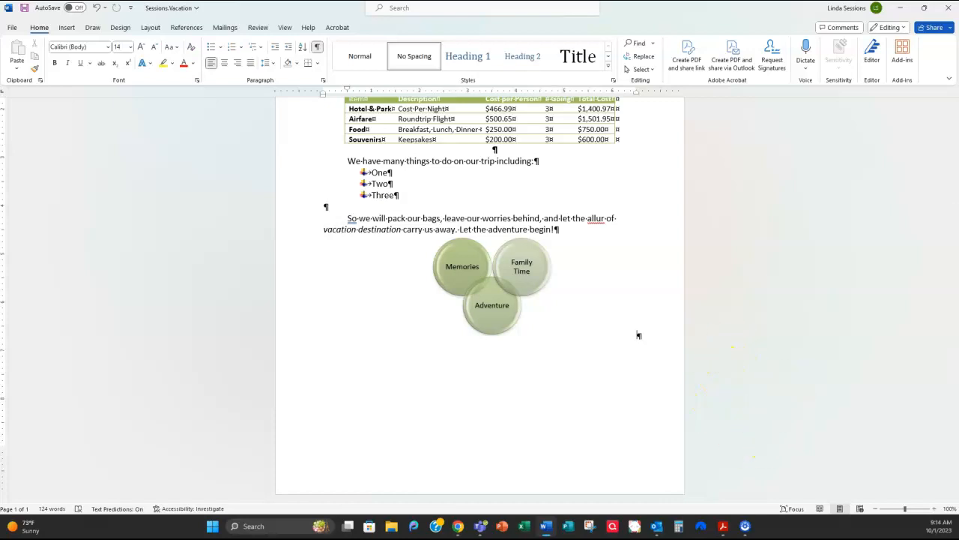
pyautogui.scroll(4, 713, 325)
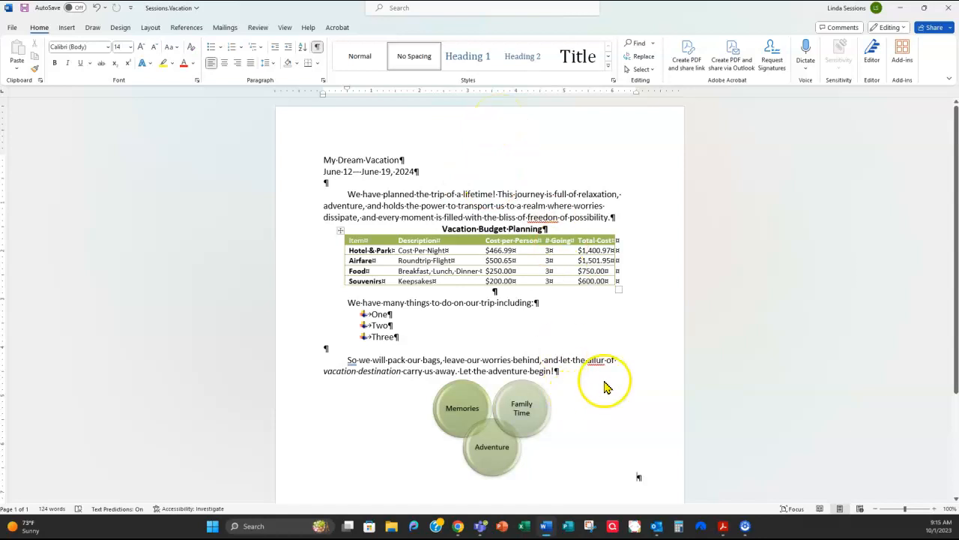
pyautogui.scroll(-3, 606, 382)
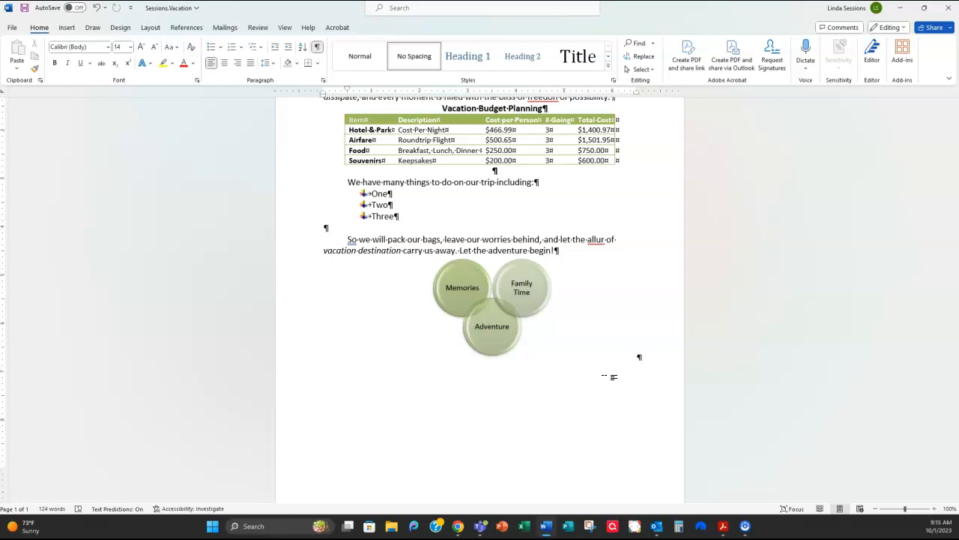
pyautogui.click(642, 380)
pyautogui.scroll(3, 643, 380)
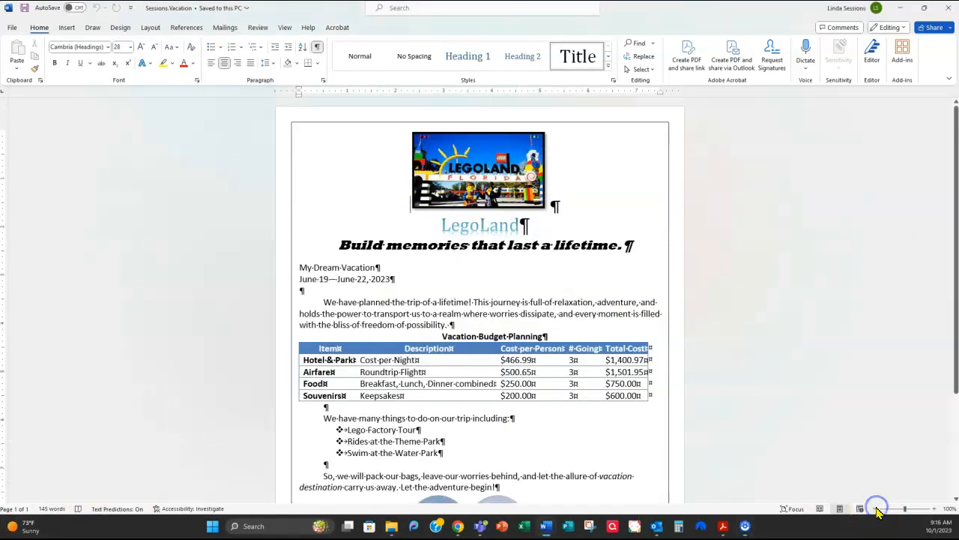
# Zoom the finished LegoLand example flyer out to 70% to check its whole-page layout
pyautogui.click(877, 508)
pyautogui.click(877, 509)
pyautogui.click(877, 509)
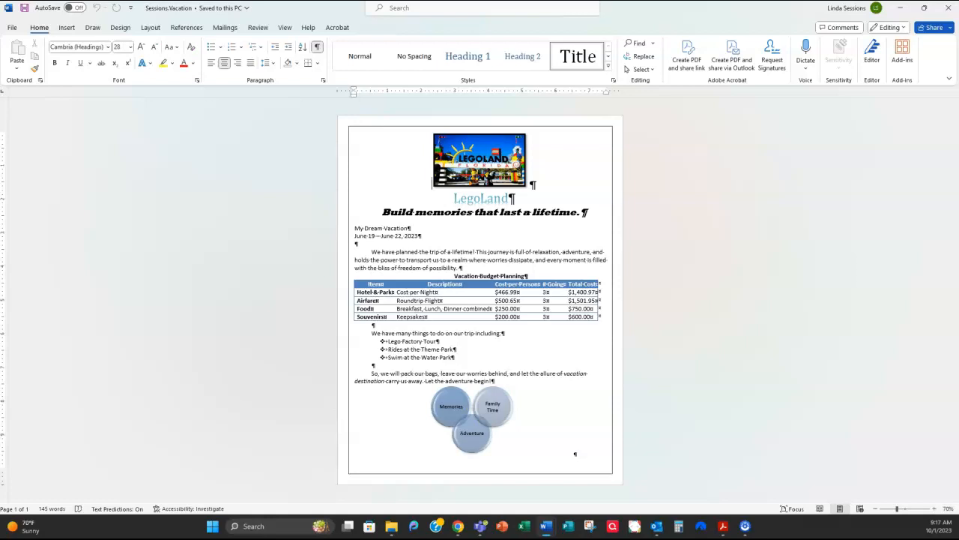
# Switch to the assignment PDF in the browser, review the Dream Vacation grading rubric on page 3, and return to Word
pyautogui.hotkey('alt', 'Tab')
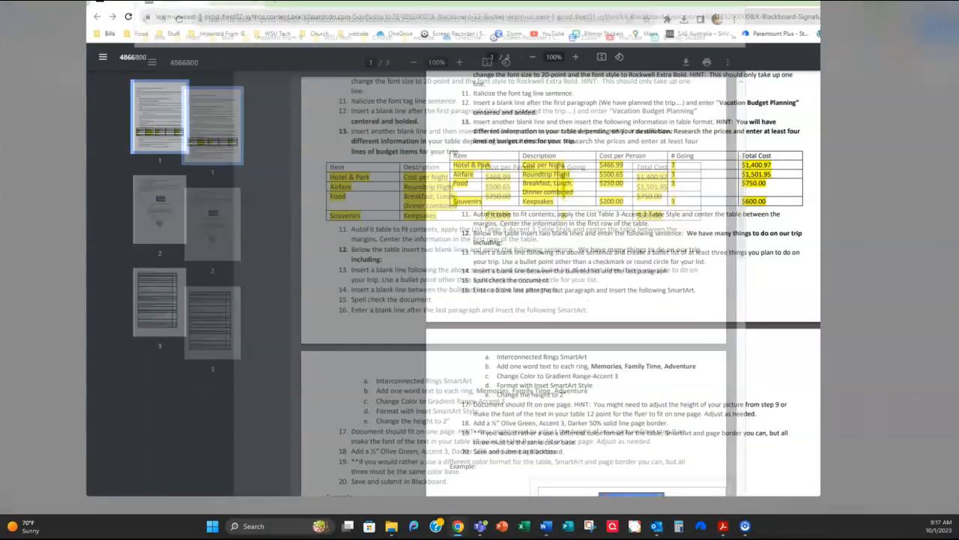
pyautogui.click(61, 321)
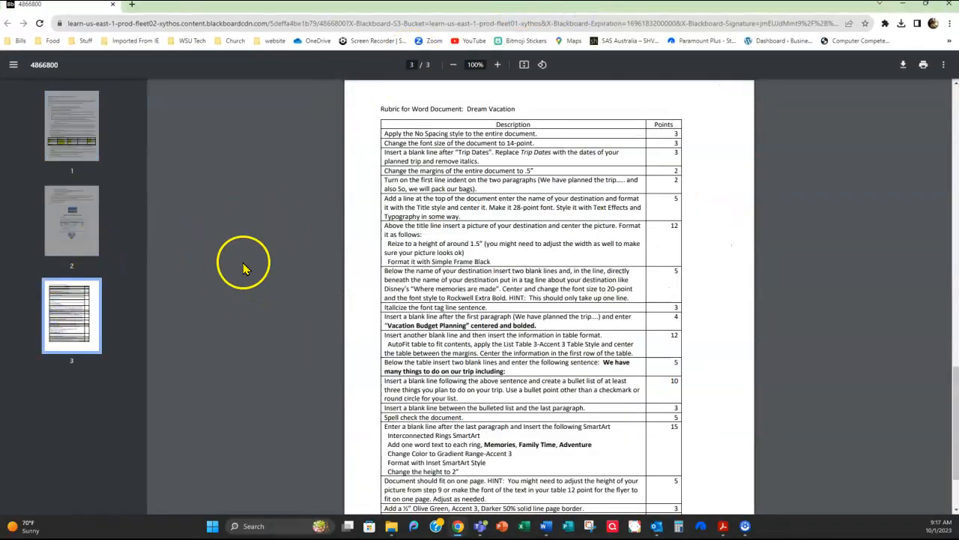
pyautogui.scroll(-1, 232, 281)
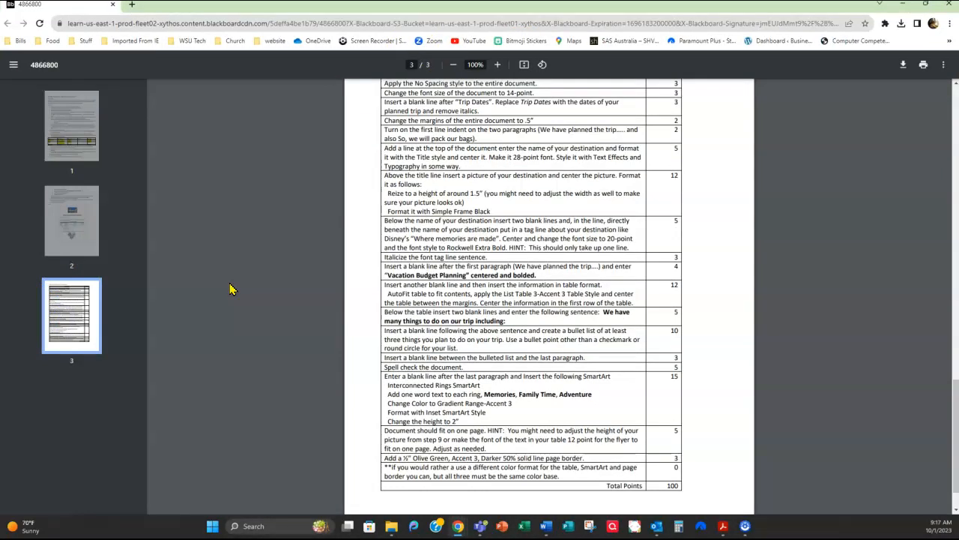
pyautogui.scroll(1, 232, 289)
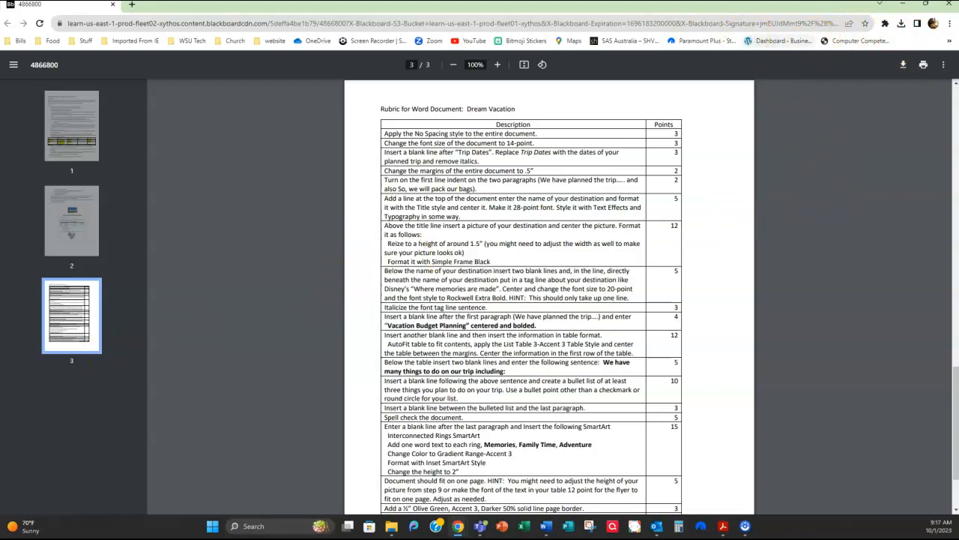
pyautogui.moveTo(518, 13); pyautogui.dragTo(958, 79)
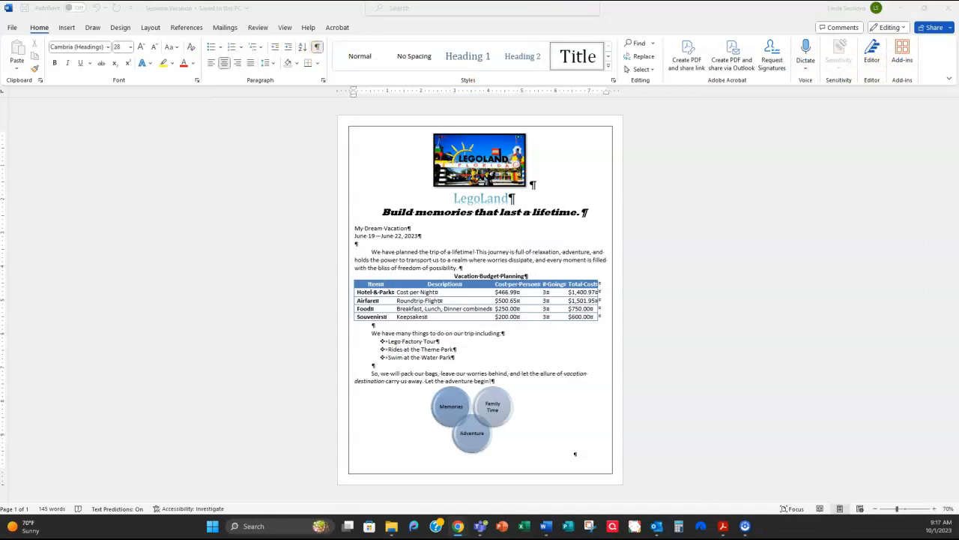